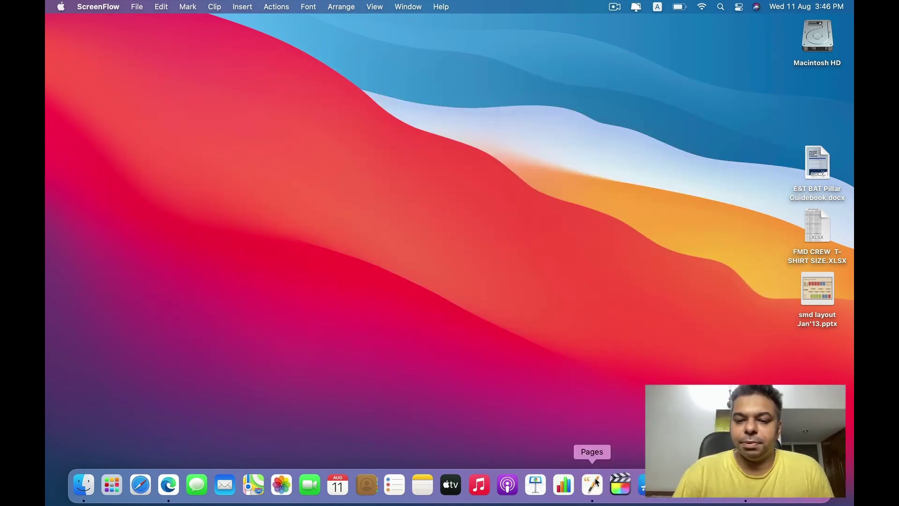
# Bring up the open E&T BAT Pillar Guidebook and scroll up to its cover
pyautogui.click(592, 485)
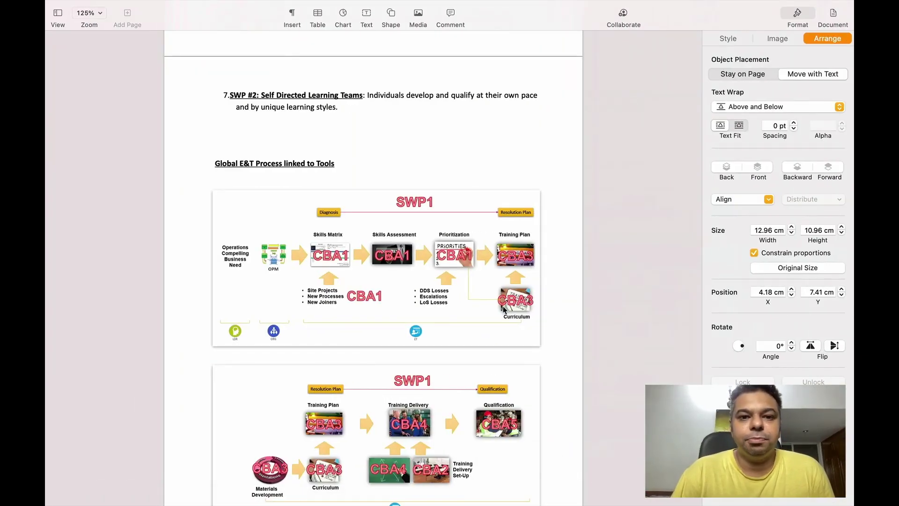
pyautogui.scroll(5, 447, 159)
pyautogui.scroll(5, 448, 158)
pyautogui.scroll(5, 447, 159)
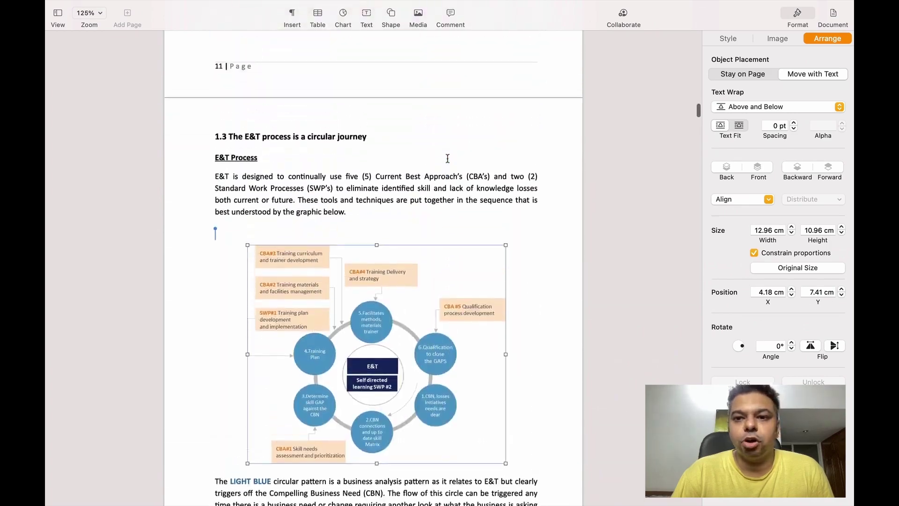
pyautogui.scroll(5, 448, 159)
pyautogui.scroll(5, 448, 158)
pyautogui.scroll(5, 447, 158)
pyautogui.scroll(5, 447, 159)
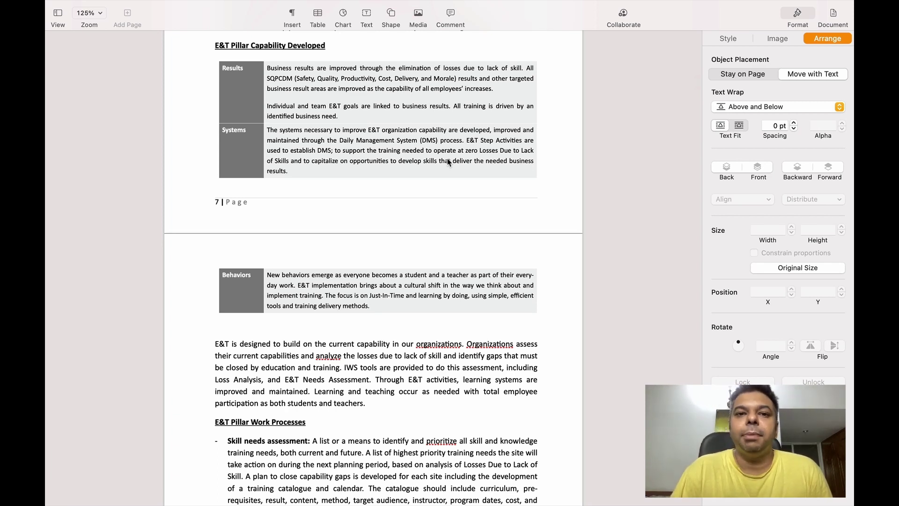
pyautogui.scroll(3, 447, 161)
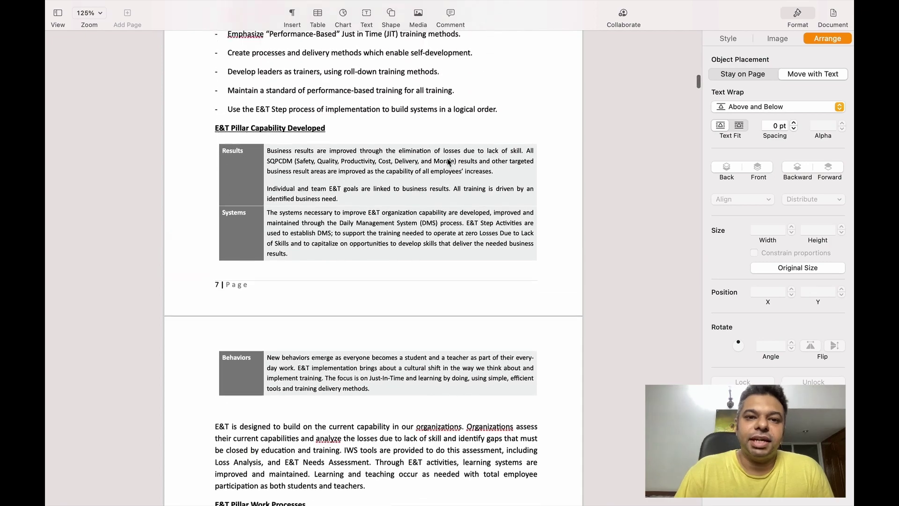
pyautogui.scroll(5, 448, 160)
pyautogui.scroll(5, 448, 160)
pyautogui.scroll(5, 448, 159)
pyautogui.scroll(2, 447, 158)
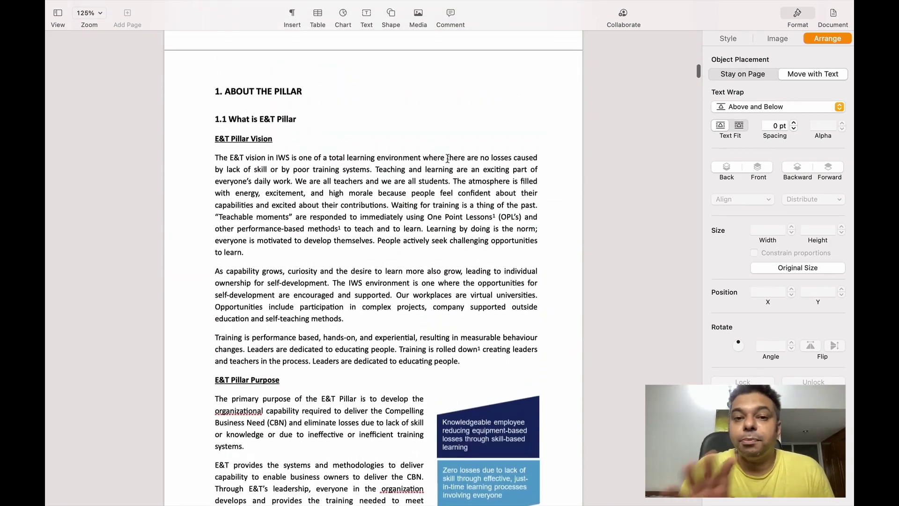
pyautogui.scroll(5, 447, 158)
pyautogui.scroll(5, 448, 161)
pyautogui.scroll(10, 447, 161)
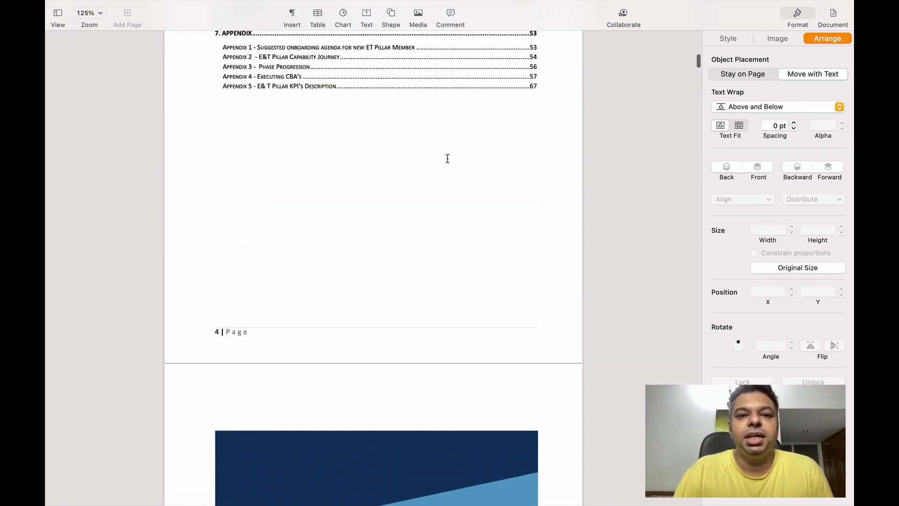
pyautogui.scroll(5, 447, 161)
pyautogui.scroll(5, 448, 162)
pyautogui.scroll(5, 447, 161)
pyautogui.scroll(5, 448, 162)
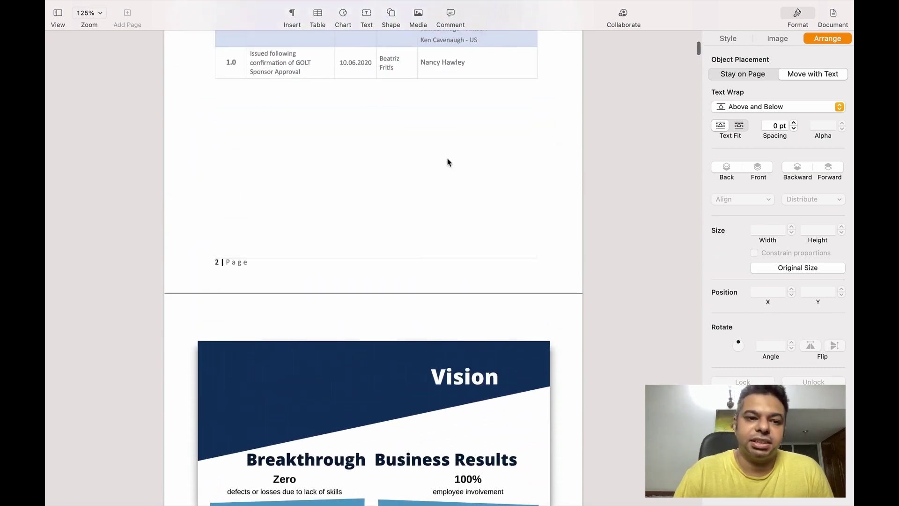
pyautogui.scroll(5, 448, 162)
pyautogui.scroll(5, 448, 159)
pyautogui.scroll(2, 447, 158)
pyautogui.scroll(5, 447, 159)
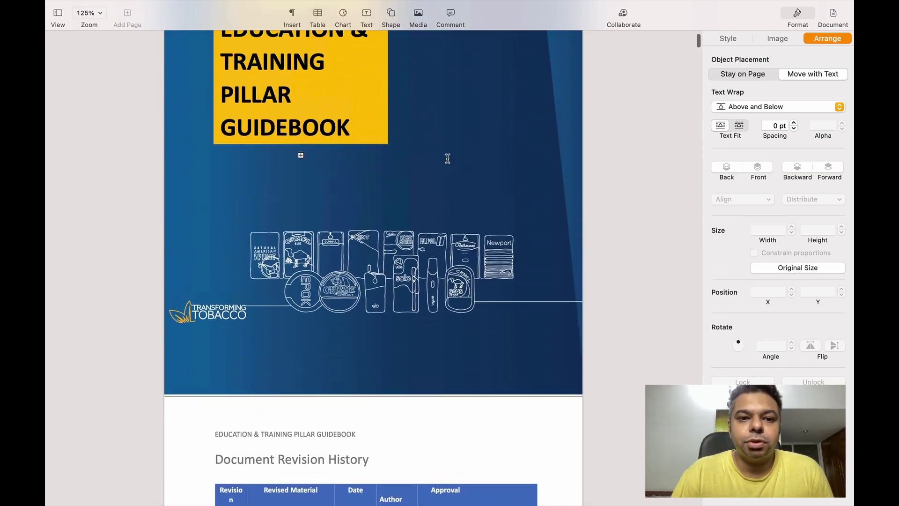
pyautogui.scroll(3, 447, 158)
pyautogui.scroll(2, 447, 158)
# Scroll back down through the guidebook to the Pillar Objectives page
pyautogui.scroll(-10, 448, 158)
pyautogui.scroll(-5, 447, 158)
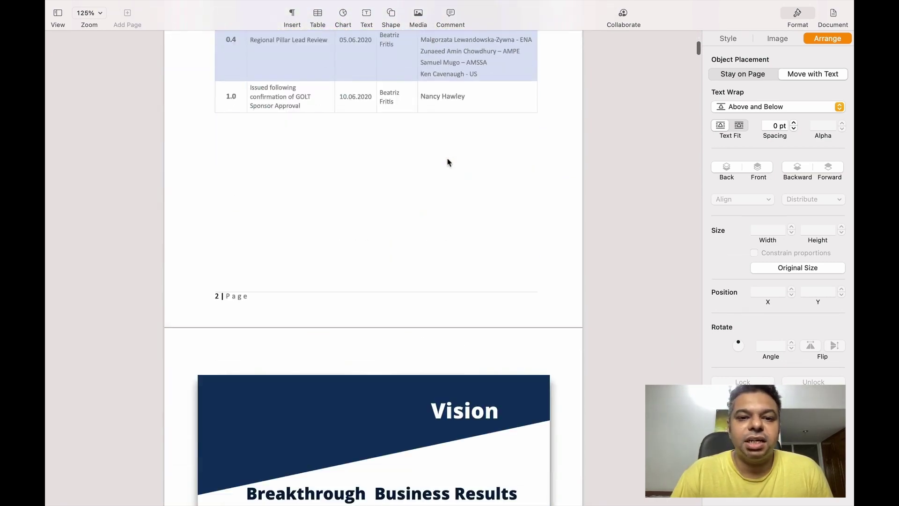
pyautogui.scroll(-5, 448, 160)
pyautogui.scroll(-5, 448, 160)
pyautogui.scroll(-5, 447, 161)
pyautogui.scroll(-2, 447, 161)
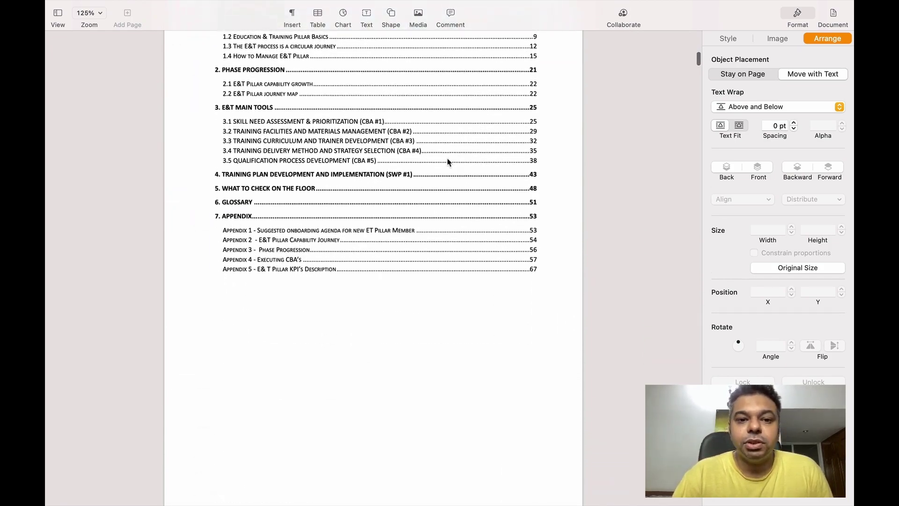
pyautogui.scroll(-5, 448, 162)
pyautogui.scroll(-5, 447, 162)
pyautogui.scroll(-5, 448, 161)
pyautogui.scroll(-5, 448, 162)
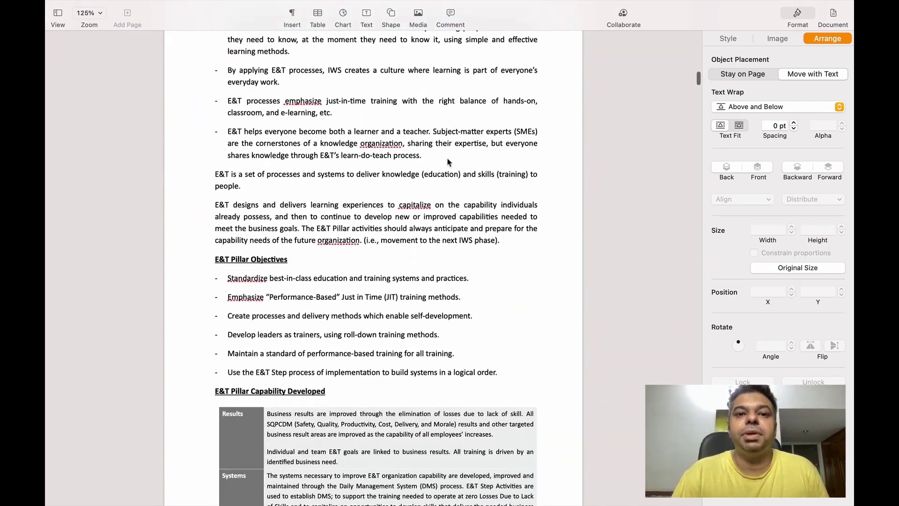
pyautogui.scroll(-1, 448, 160)
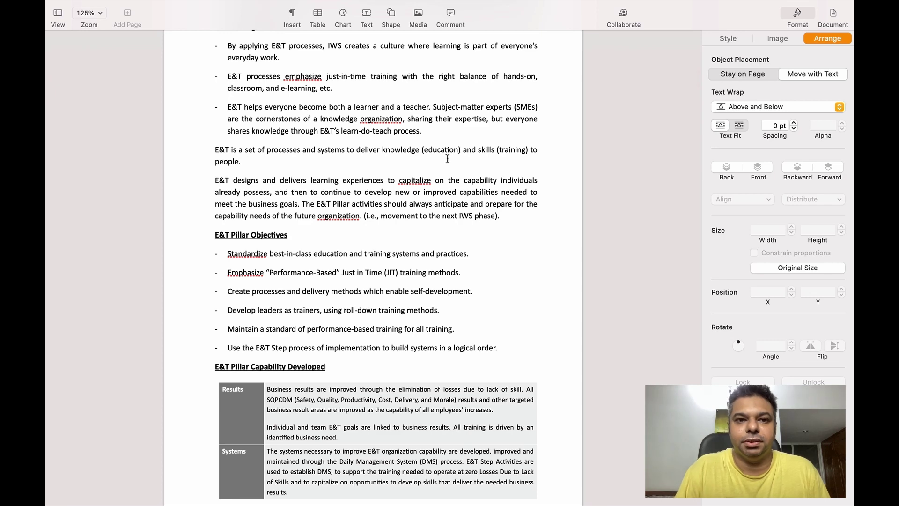
# Close the guidebook, delete its converted copy, and return to Pages' Desktop file browser
pyautogui.click(116, 6)
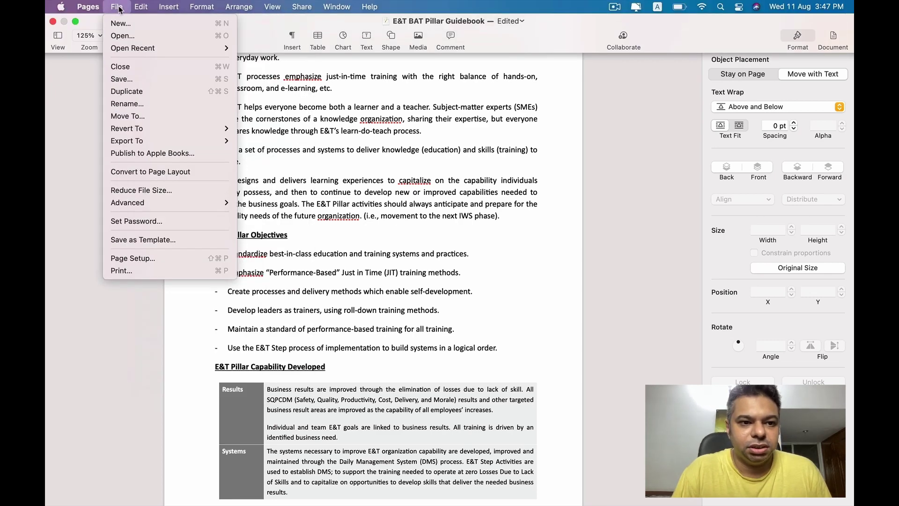
pyautogui.click(141, 74)
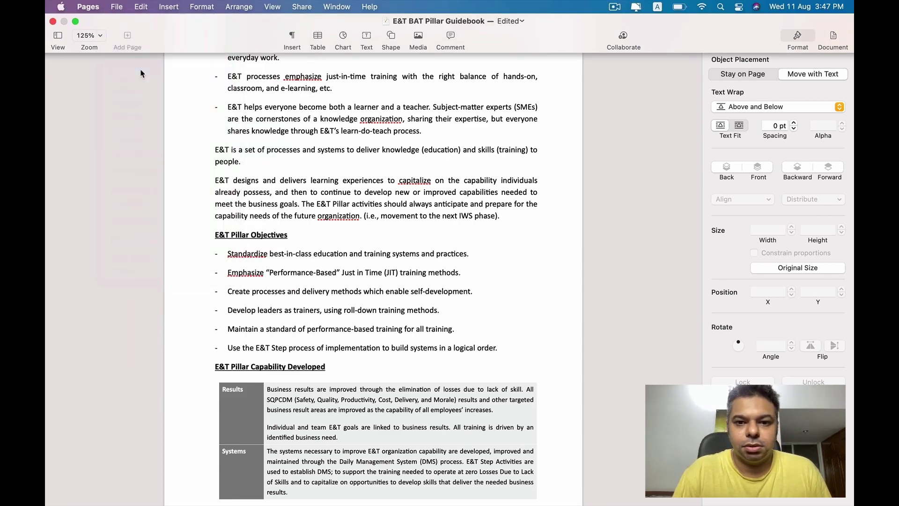
pyautogui.click(390, 327)
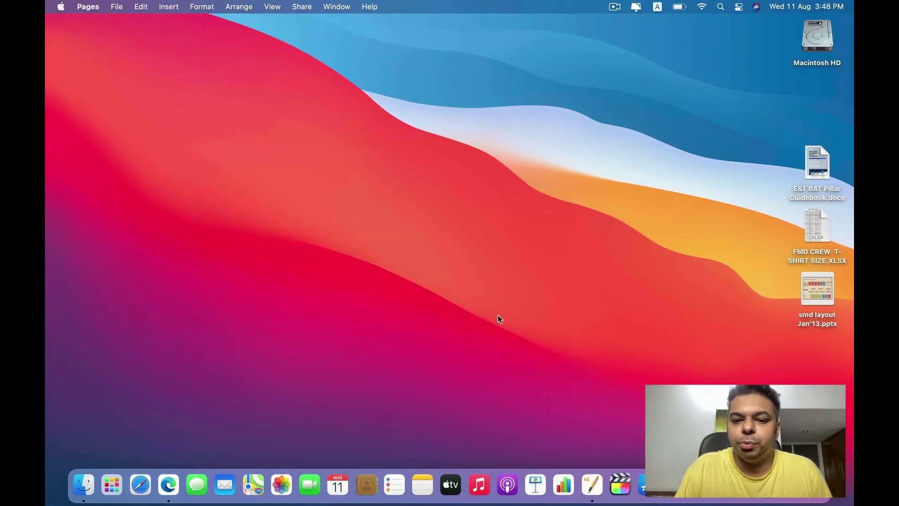
pyautogui.click(591, 480)
pyautogui.click(119, 7)
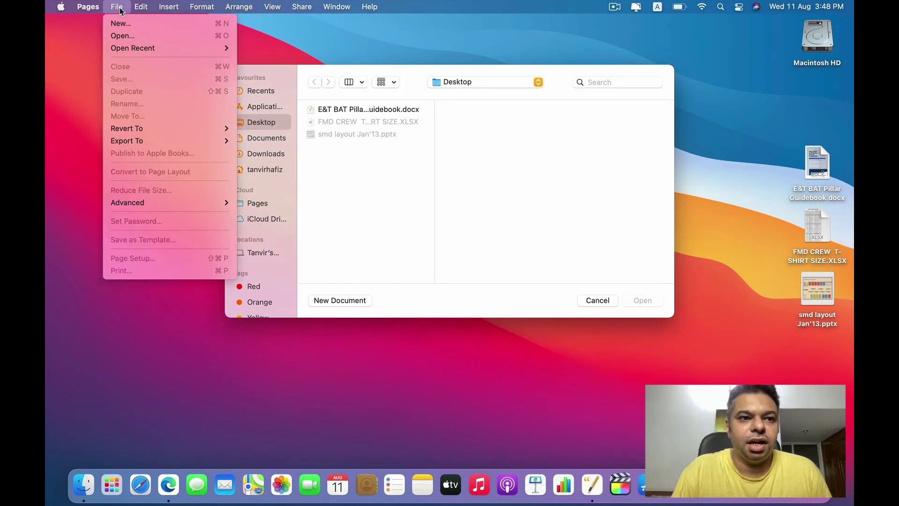
pyautogui.click(124, 20)
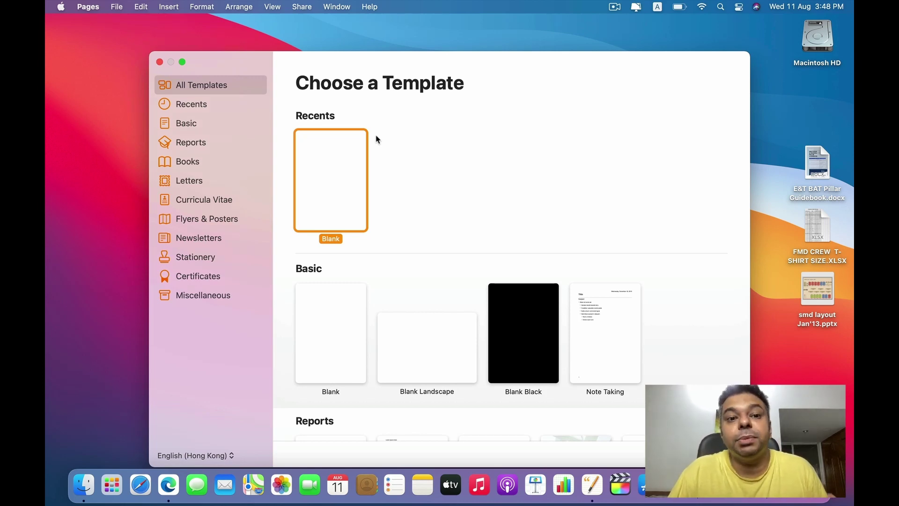
pyautogui.scroll(-5, 377, 139)
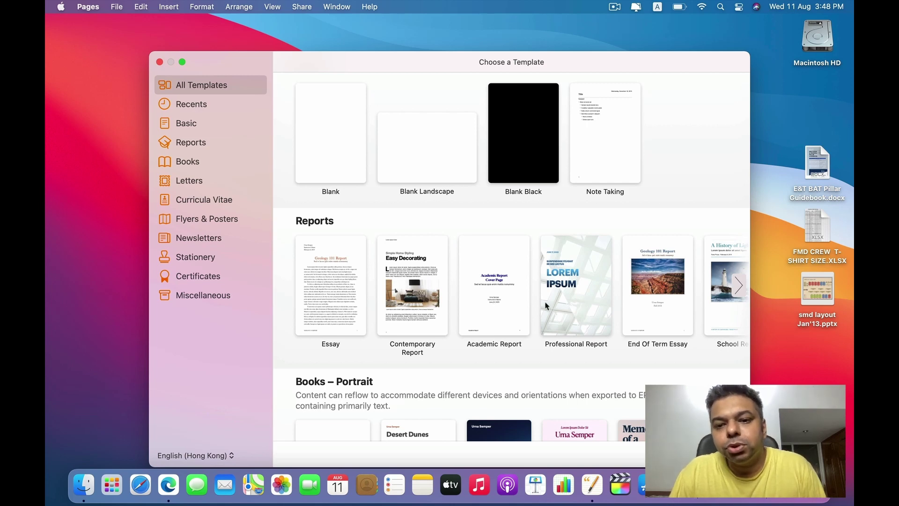
pyautogui.click(739, 285)
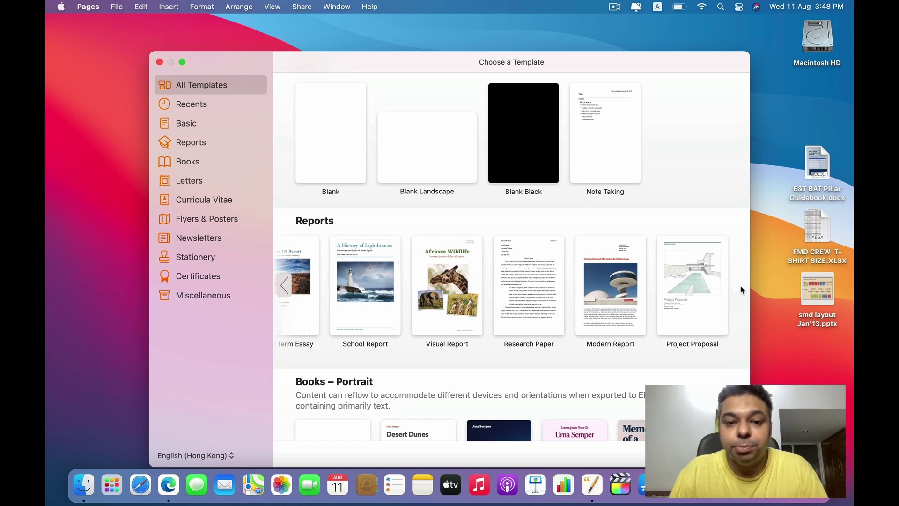
pyautogui.scroll(-5, 742, 290)
pyautogui.scroll(-2, 742, 291)
pyautogui.scroll(-3, 742, 290)
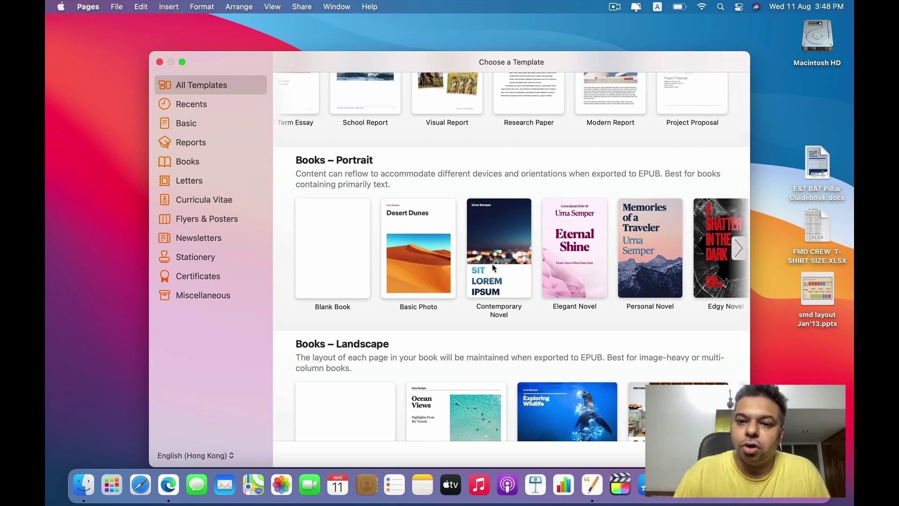
pyautogui.click(737, 248)
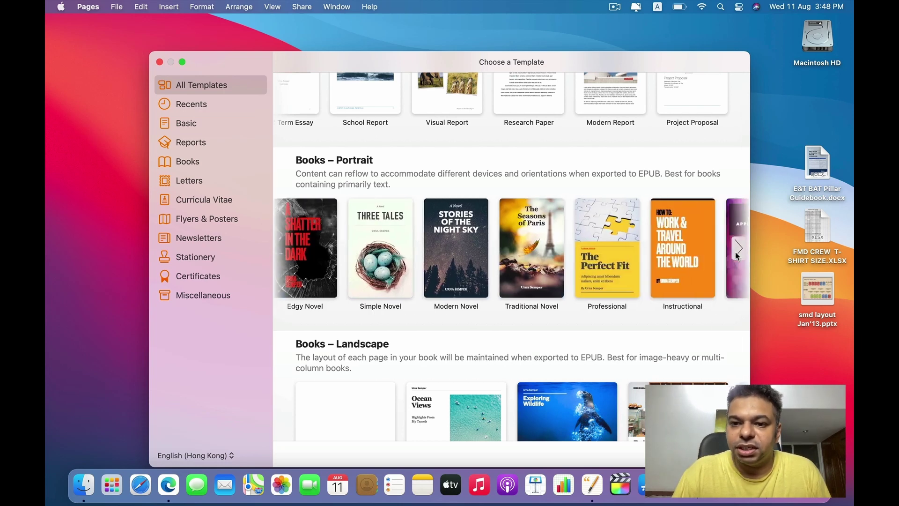
pyautogui.click(737, 248)
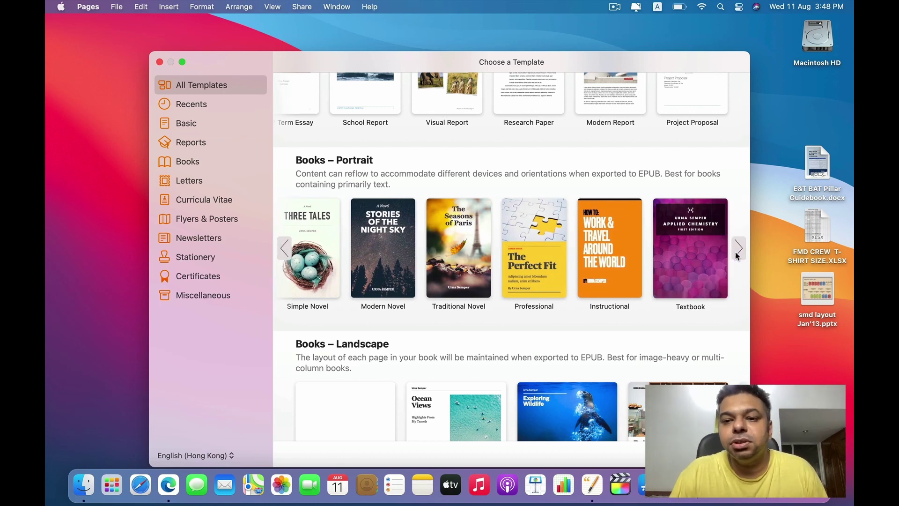
pyautogui.scroll(-3, 737, 255)
pyautogui.scroll(-3, 737, 255)
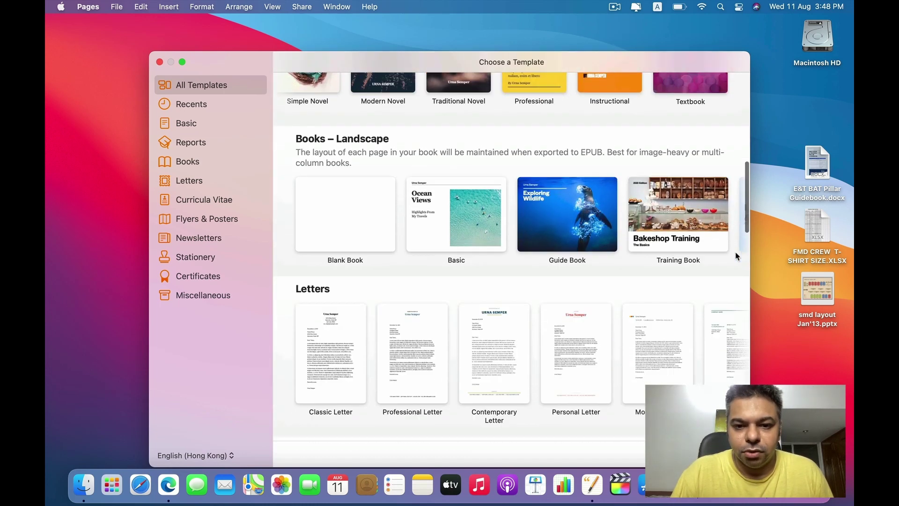
pyautogui.scroll(-2, 702, 229)
pyautogui.scroll(-3, 608, 281)
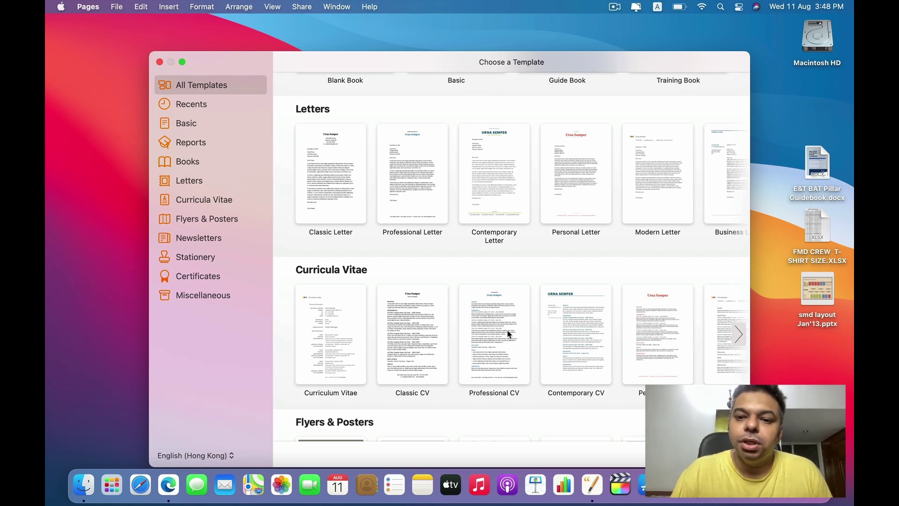
pyautogui.scroll(-3, 508, 333)
pyautogui.scroll(-2, 508, 334)
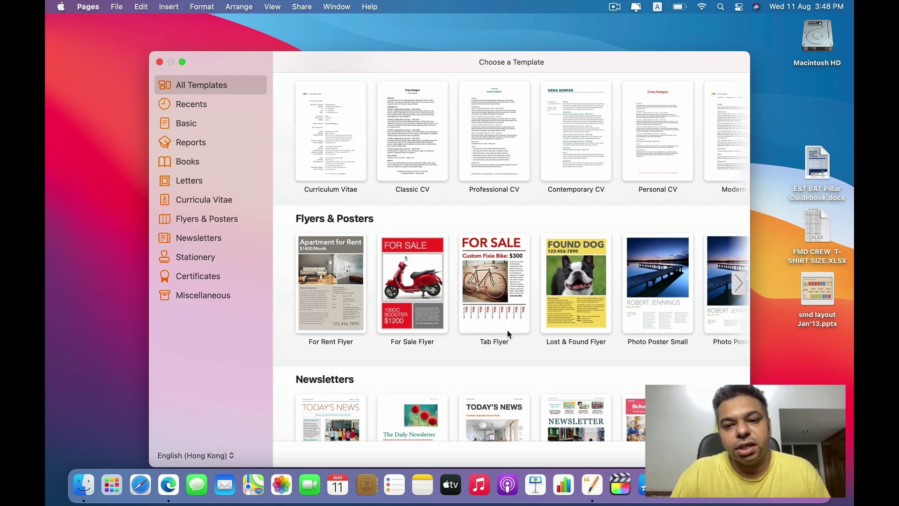
pyautogui.scroll(-5, 508, 333)
pyautogui.scroll(-5, 508, 334)
pyautogui.scroll(-4, 508, 334)
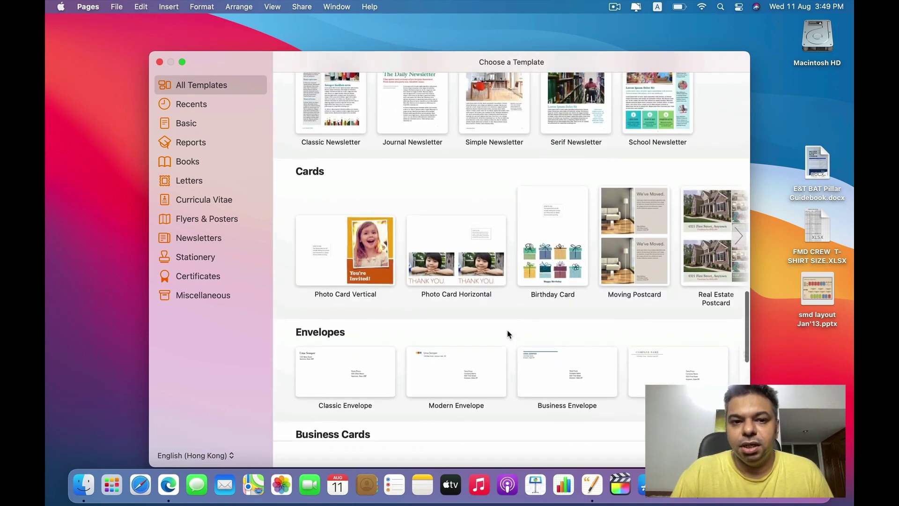
pyautogui.scroll(6, 508, 334)
pyautogui.scroll(5, 508, 333)
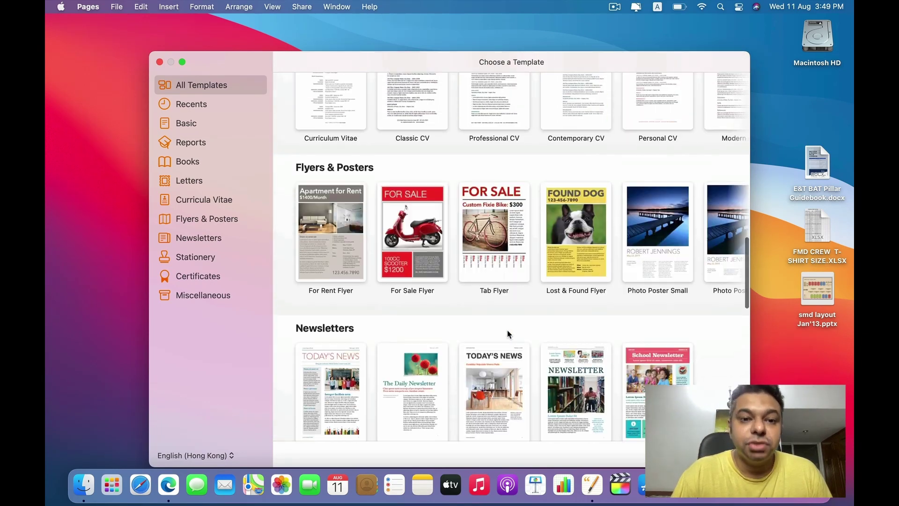
pyautogui.scroll(-3, 508, 334)
pyautogui.scroll(-3, 508, 334)
pyautogui.scroll(-2, 508, 334)
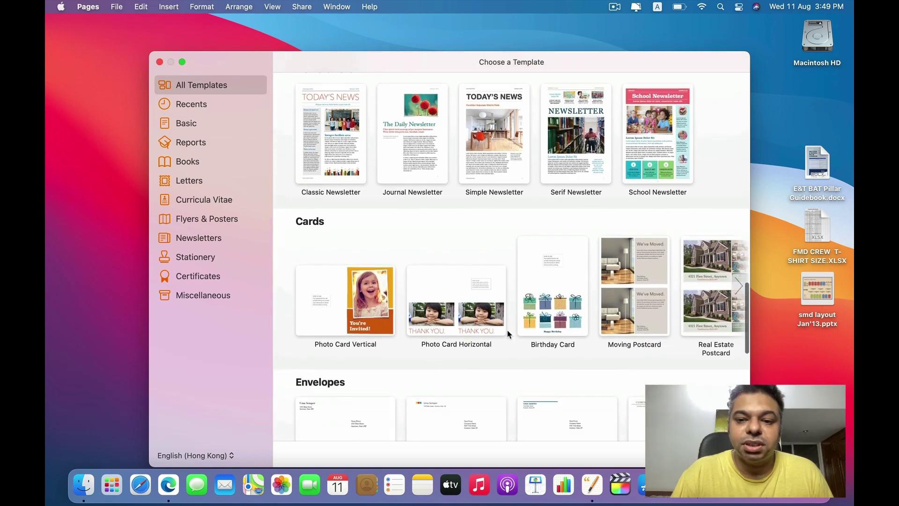
pyautogui.scroll(-4, 508, 334)
pyautogui.scroll(-2, 508, 334)
pyautogui.scroll(-5, 508, 334)
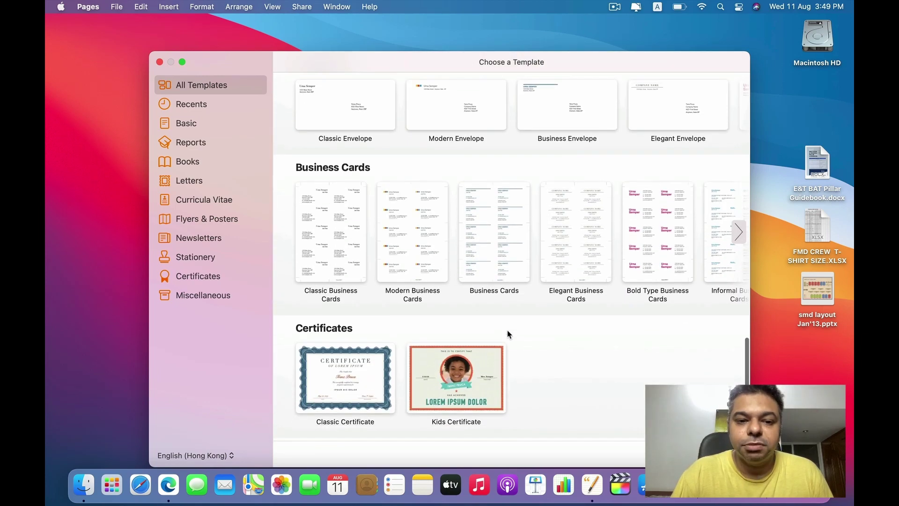
pyautogui.scroll(-3, 508, 334)
pyautogui.scroll(-1, 508, 333)
pyautogui.scroll(-3, 508, 334)
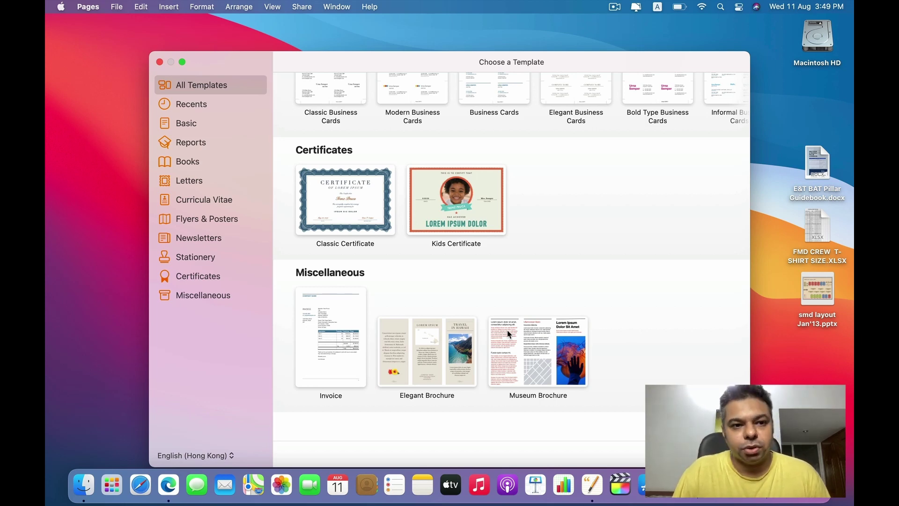
pyautogui.scroll(15, 508, 334)
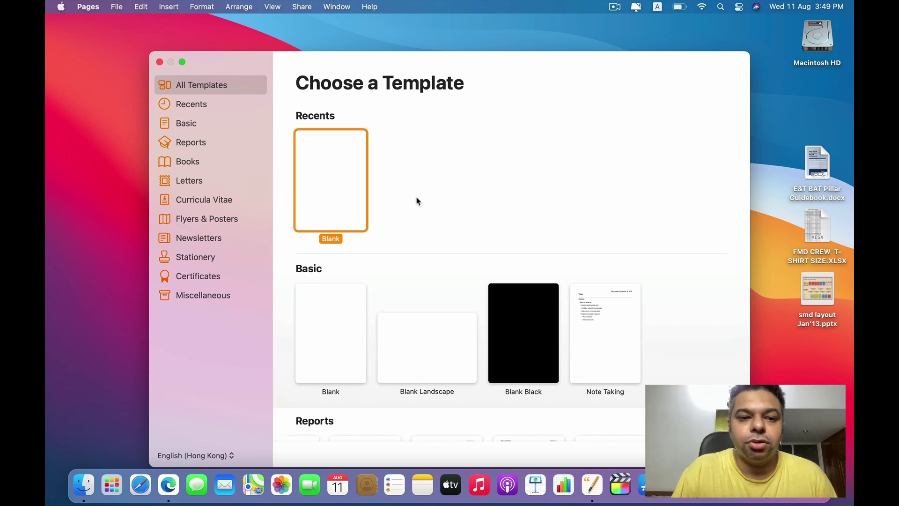
# Start a new blank document, type 'My', then delete those letters
pyautogui.doubleClick(339, 176)
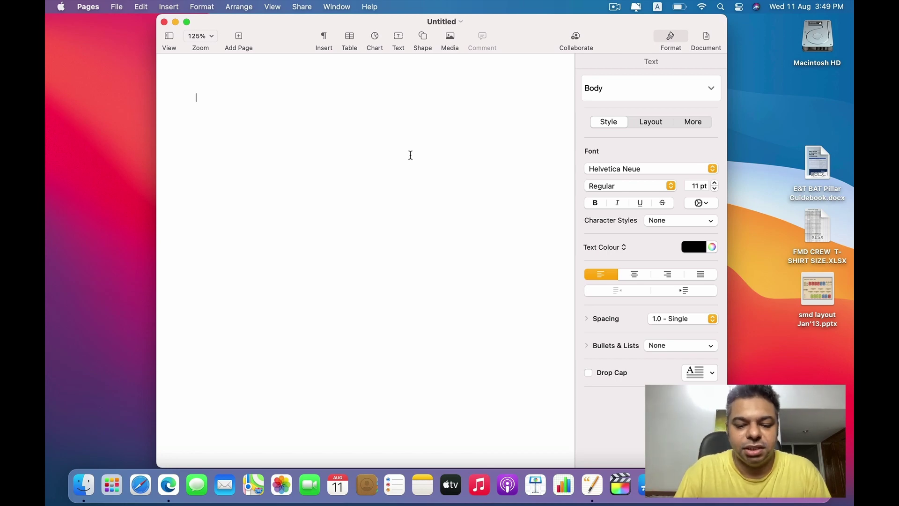
pyautogui.write('My name is tanvir')
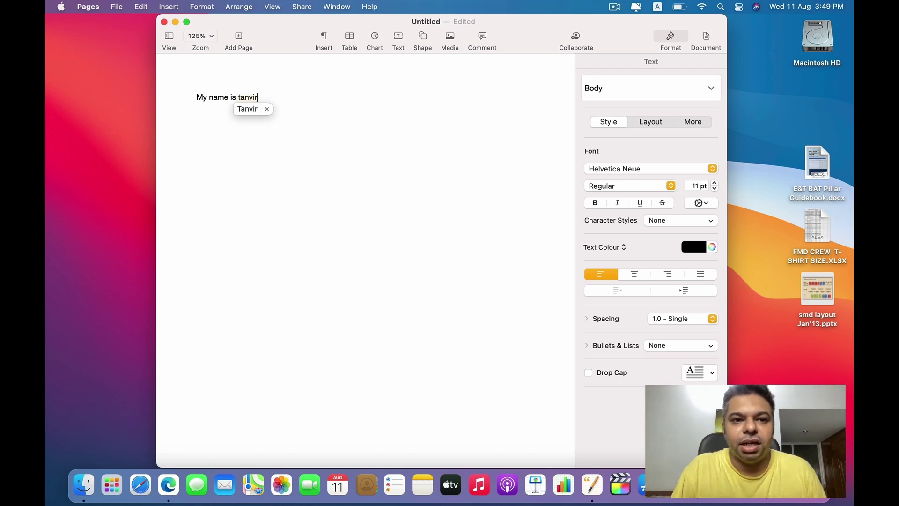
pyautogui.click(351, 38)
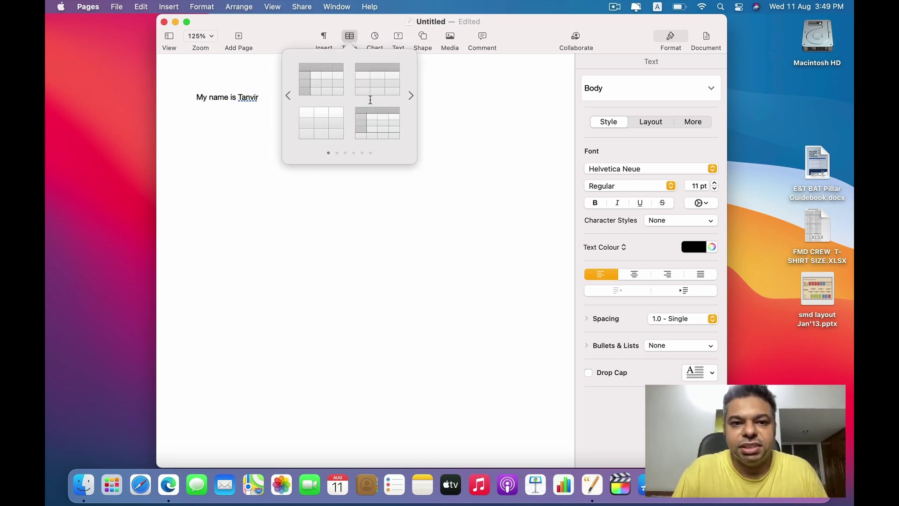
pyautogui.click(269, 124)
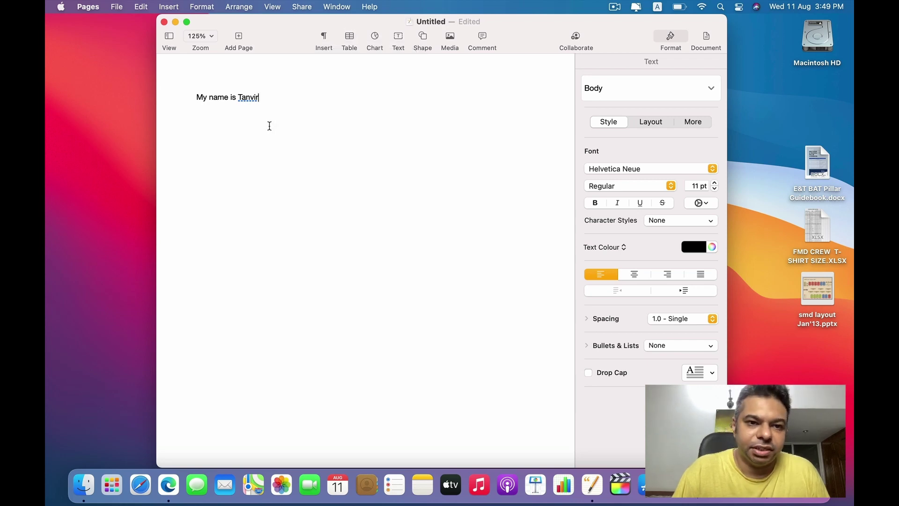
pyautogui.press('BackSpace')
pyautogui.press('BackSpace')
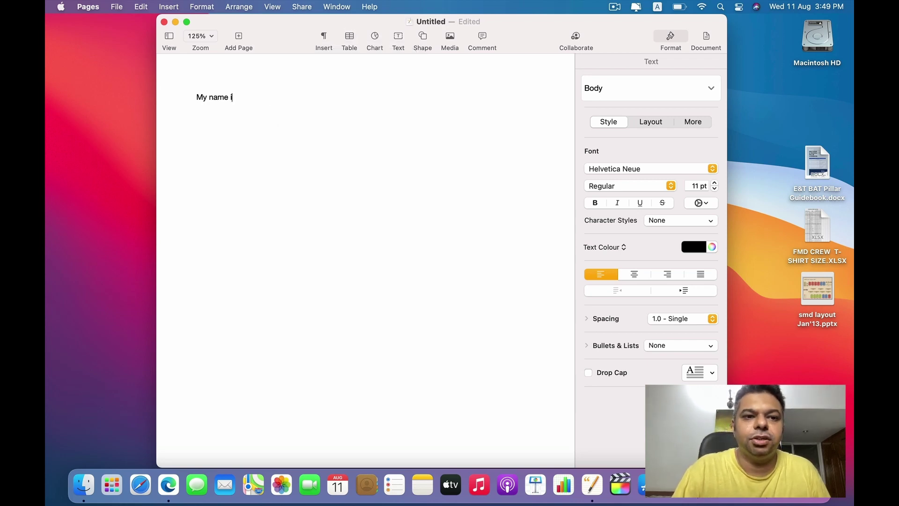
pyautogui.press('BackSpace')
pyautogui.press('BackSpace')
pyautogui.press('BackSpace')
# Insert a four-column, five-row table with a header row and apply the red style
pyautogui.click(350, 37)
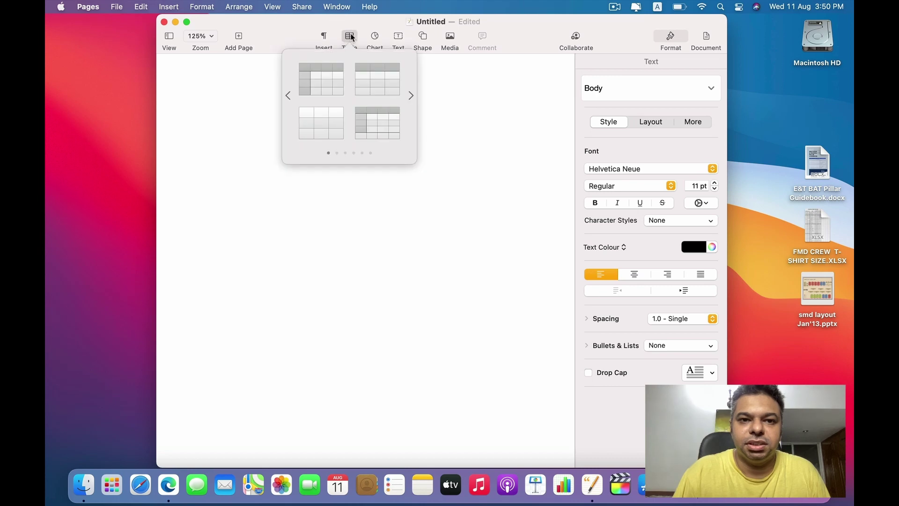
pyautogui.click(370, 87)
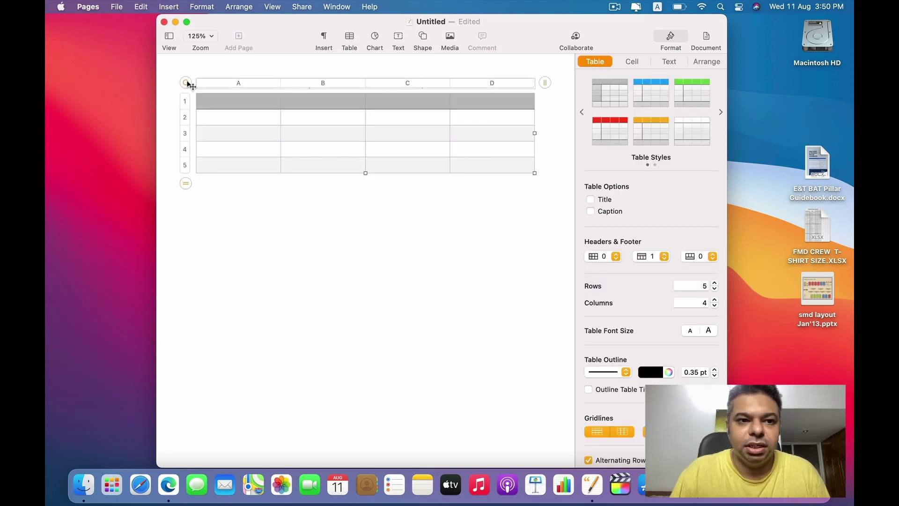
pyautogui.click(603, 133)
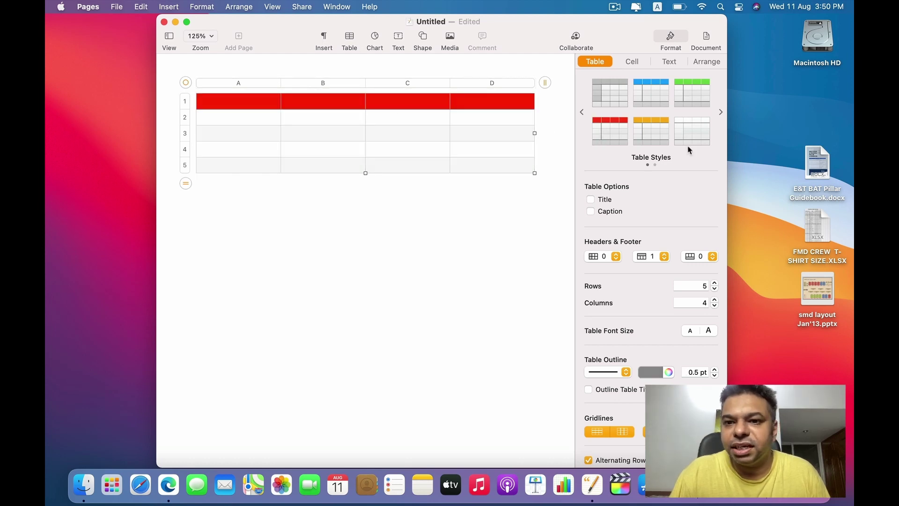
pyautogui.click(721, 112)
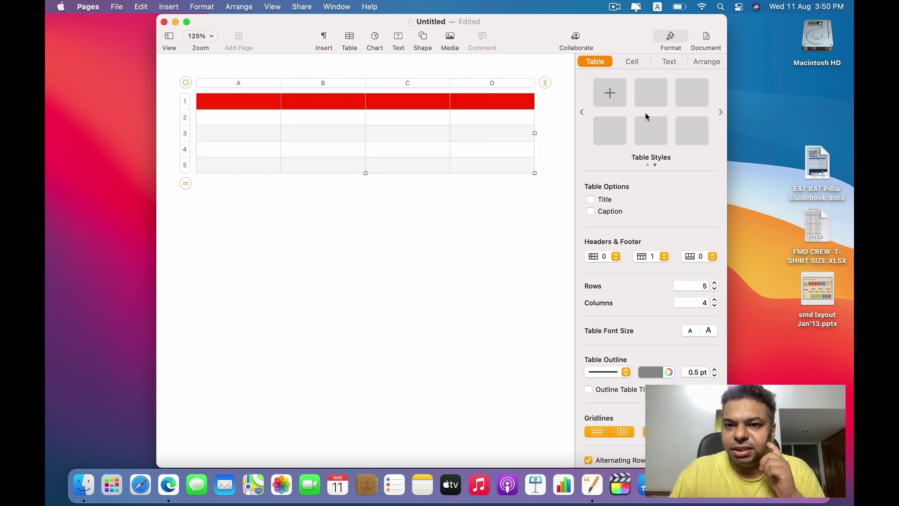
pyautogui.click(582, 112)
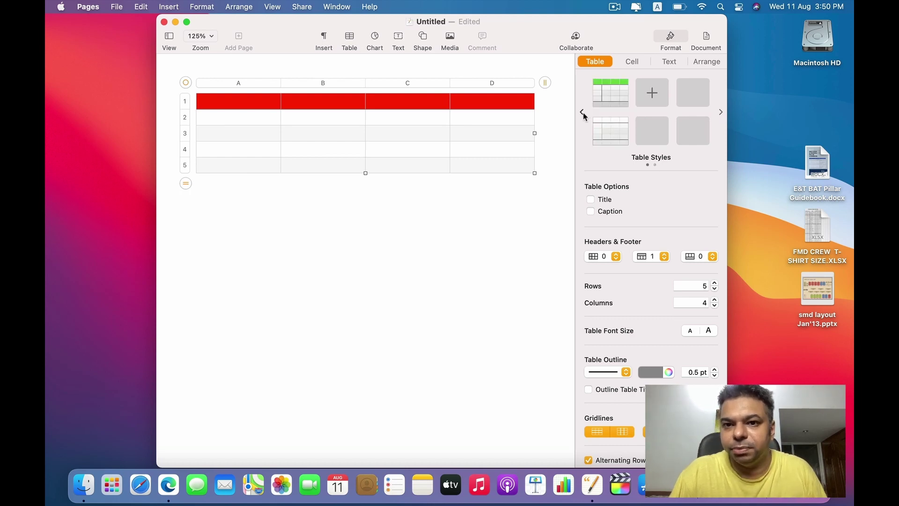
# Browse the table's Cell, Text and Arrange options, then deselect the table
pyautogui.click(630, 62)
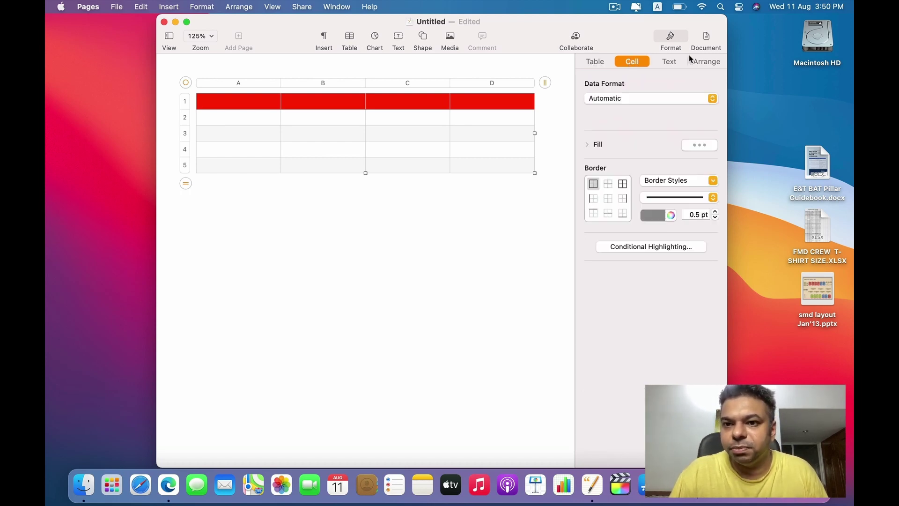
pyautogui.click(670, 63)
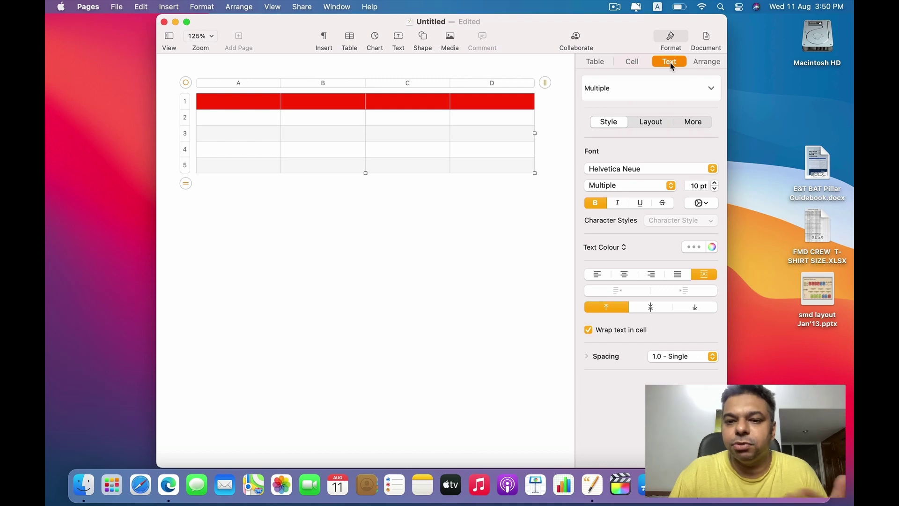
pyautogui.click(708, 62)
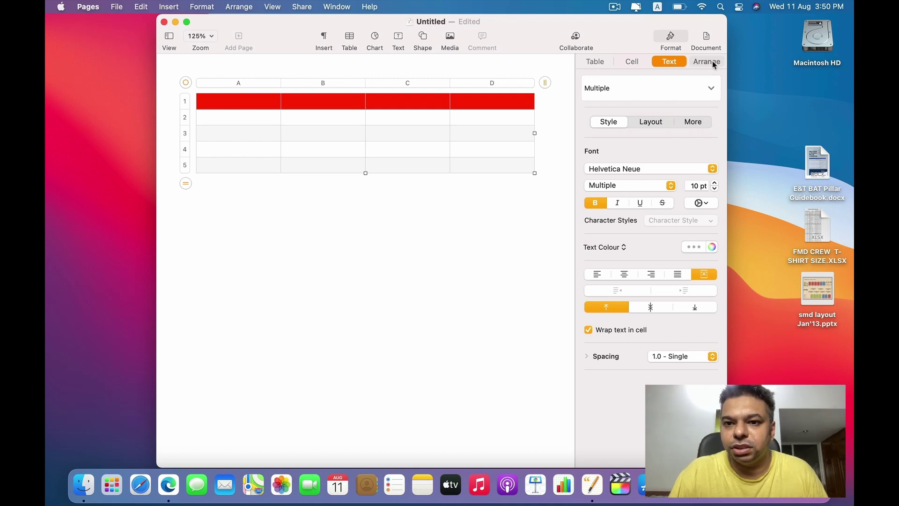
pyautogui.click(595, 62)
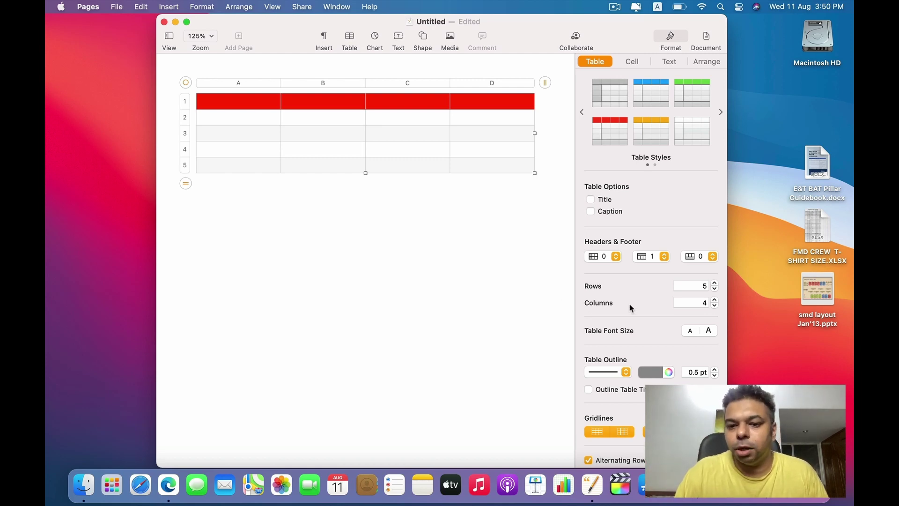
pyautogui.scroll(-3, 660, 315)
pyautogui.scroll(3, 660, 315)
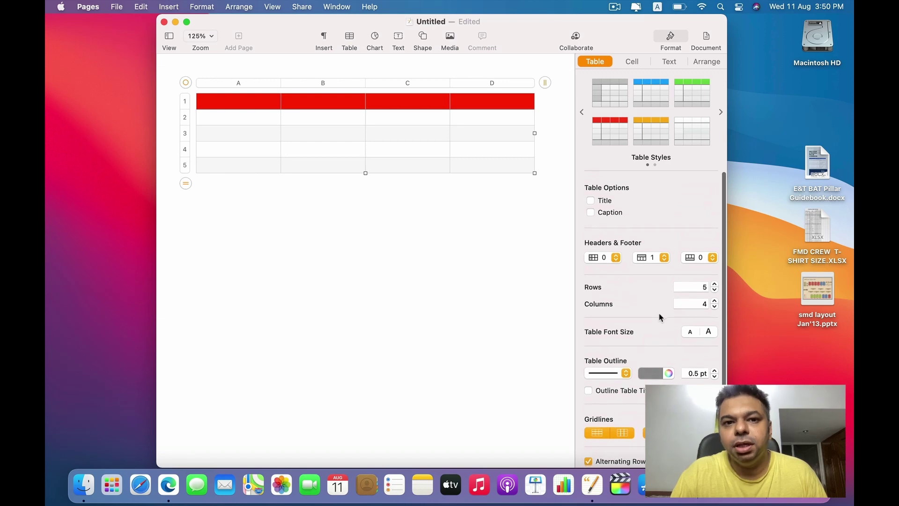
pyautogui.click(418, 263)
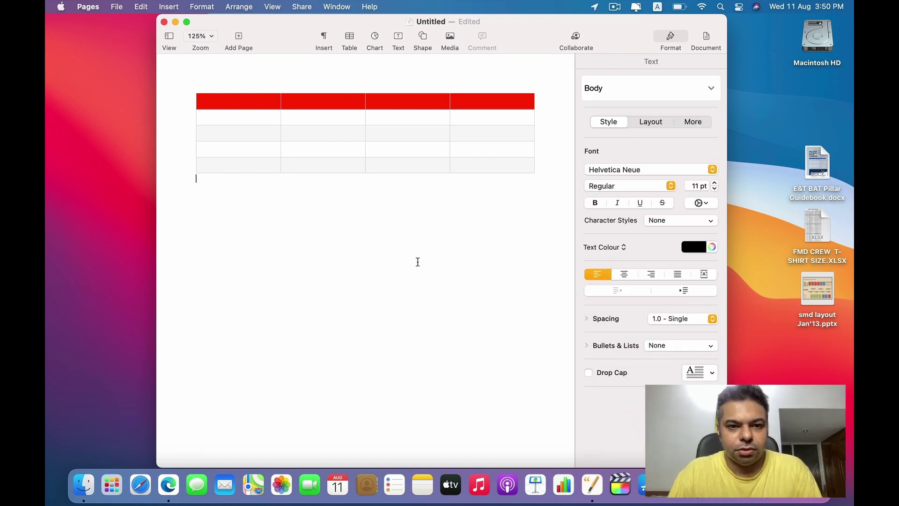
pyautogui.press('BackSpace')
pyautogui.press('BackSpace')
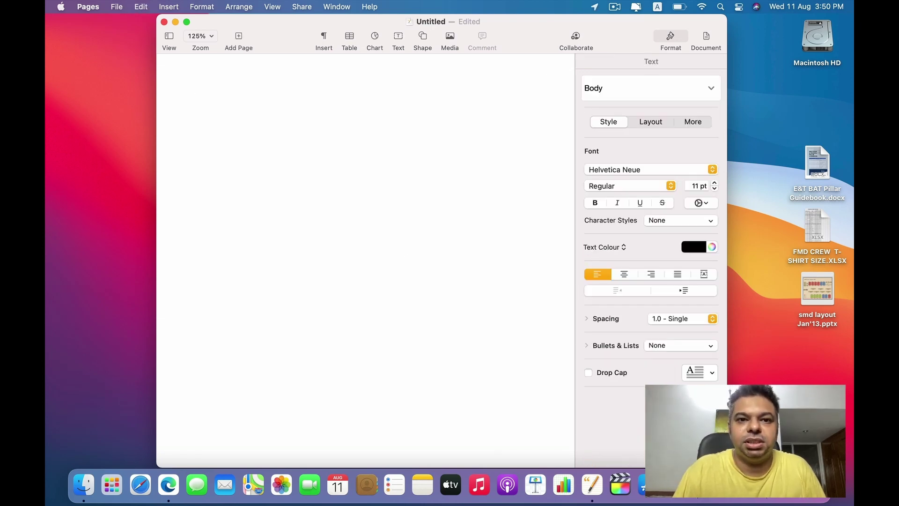
pyautogui.click(373, 43)
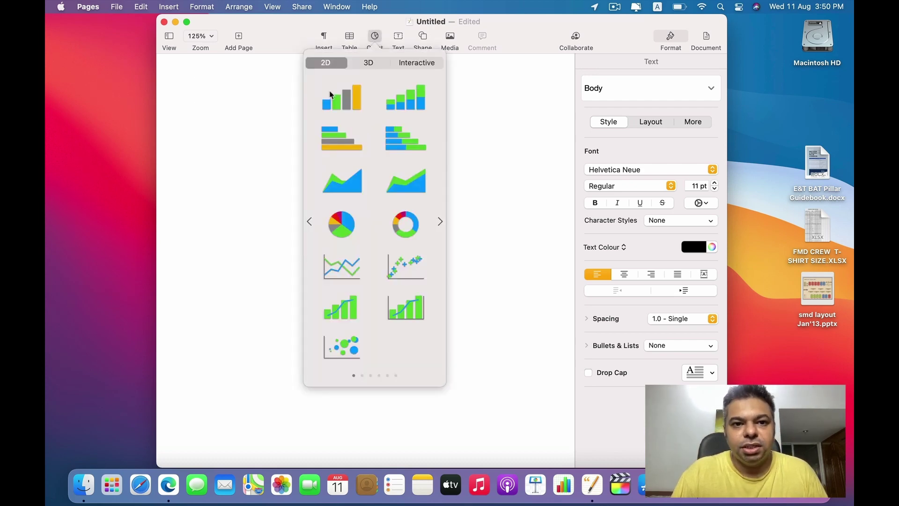
pyautogui.click(368, 65)
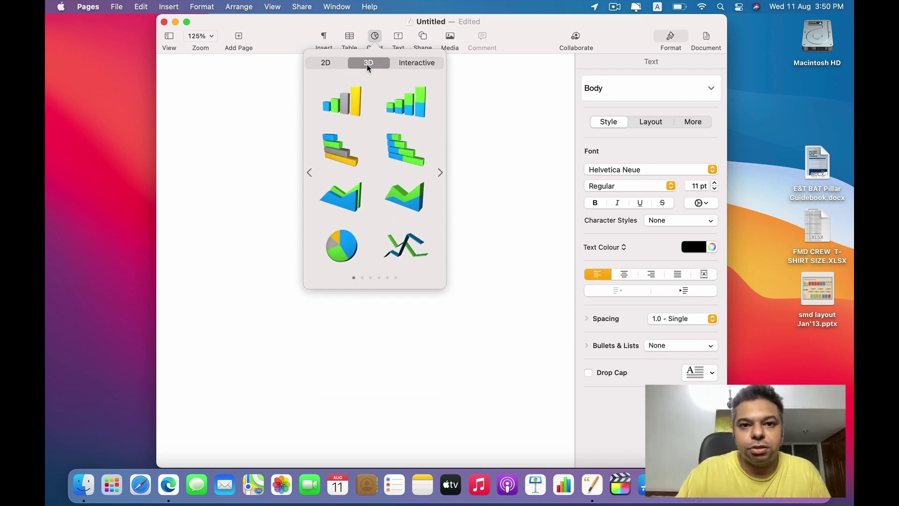
pyautogui.click(416, 63)
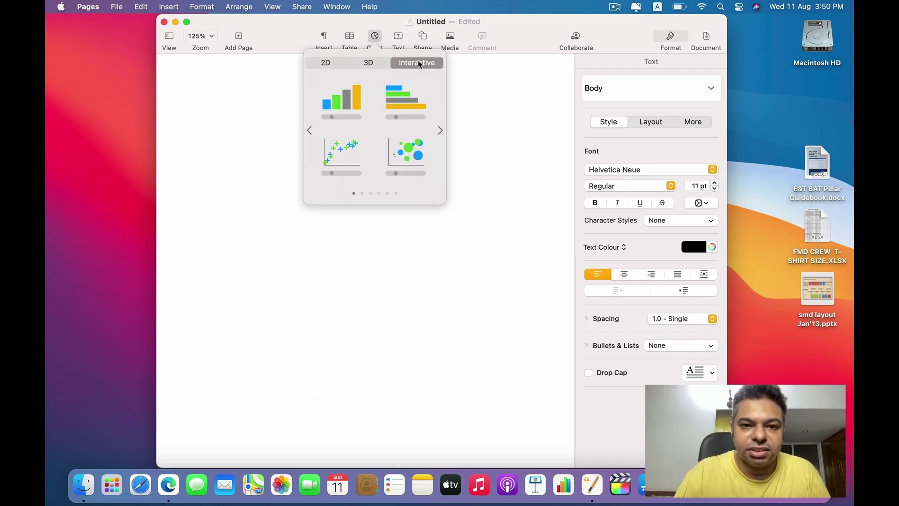
pyautogui.click(362, 194)
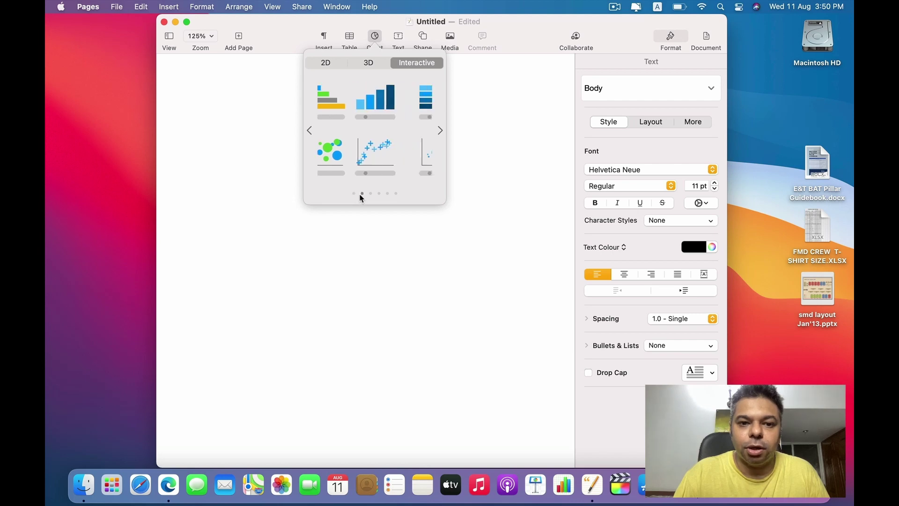
pyautogui.click(370, 194)
pyautogui.click(379, 193)
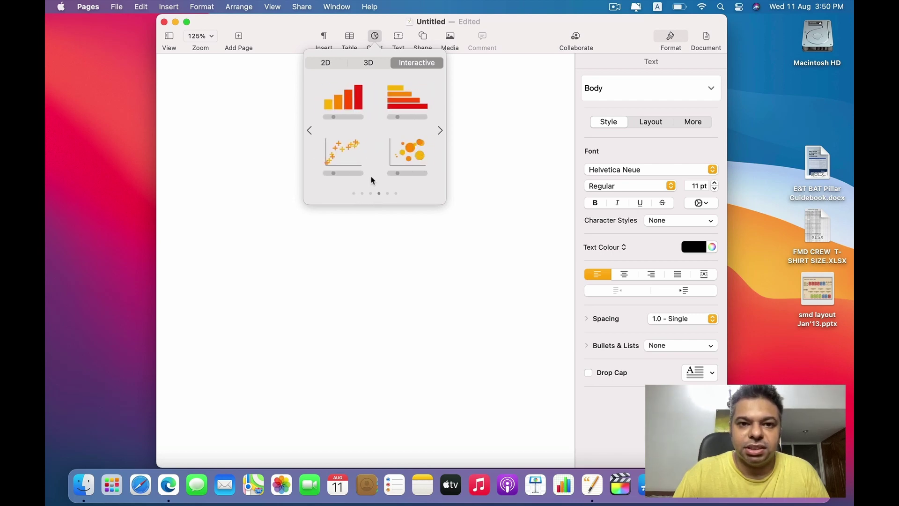
pyautogui.click(369, 62)
pyautogui.click(371, 277)
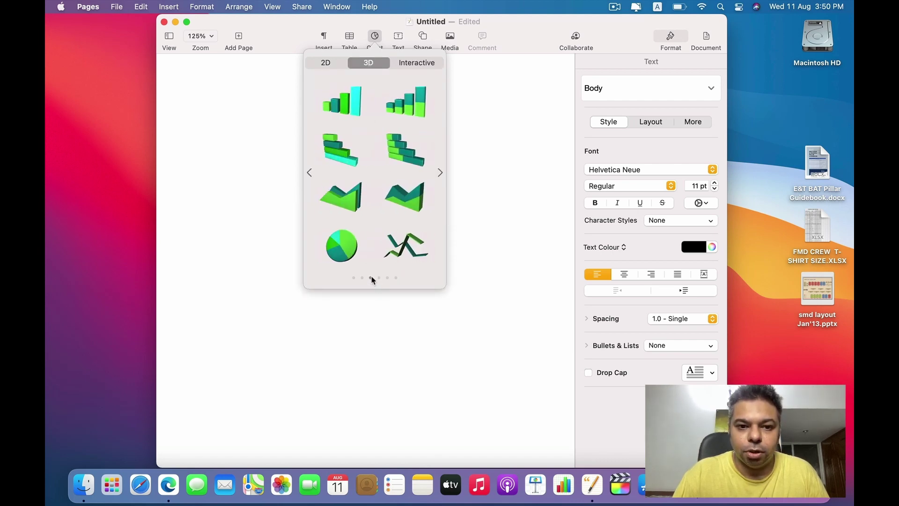
pyautogui.click(362, 277)
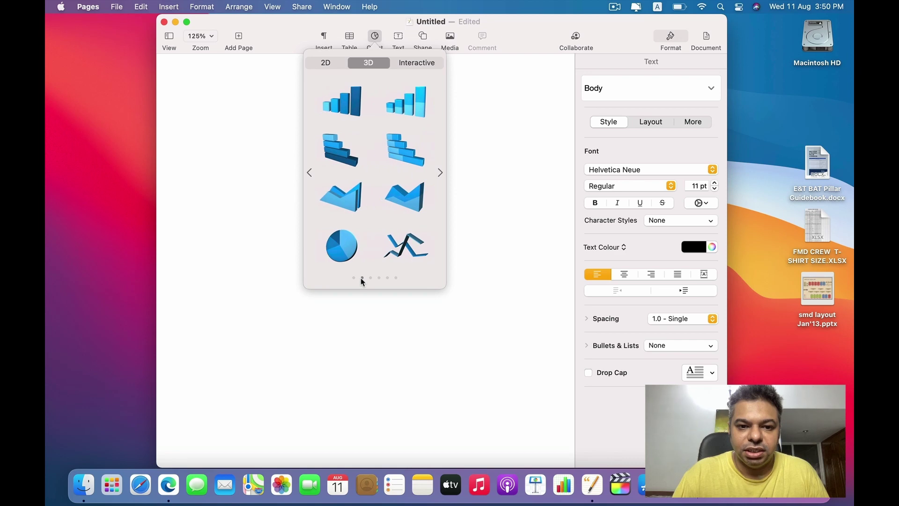
pyautogui.click(276, 161)
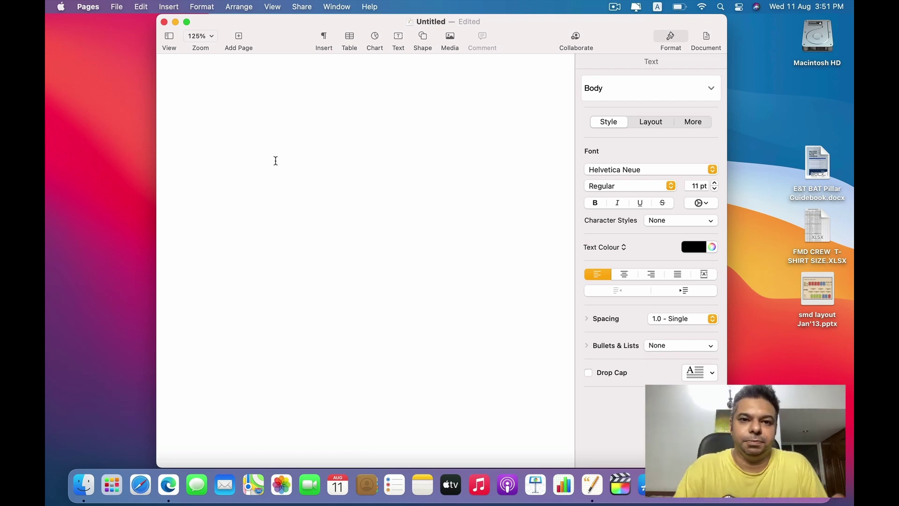
pyautogui.click(422, 39)
pyautogui.click(357, 109)
pyautogui.click(356, 123)
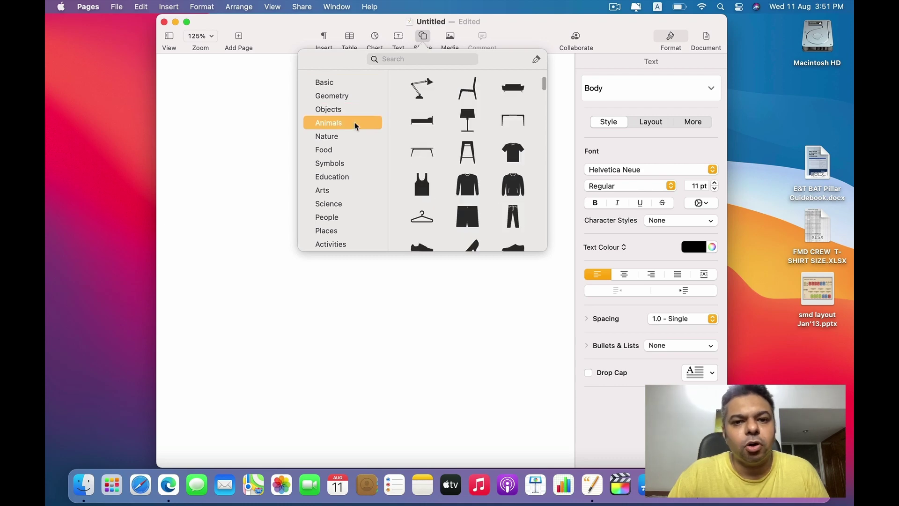
pyautogui.click(264, 178)
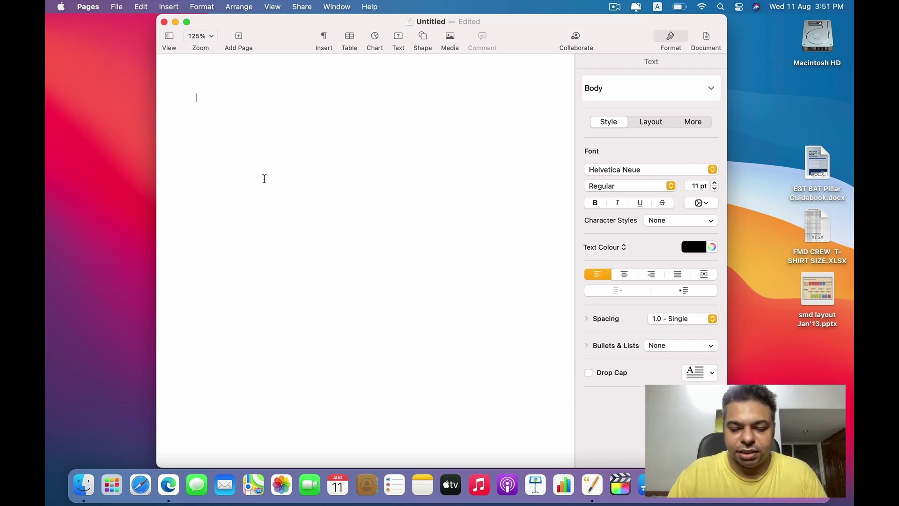
# Complete the 'My name is' sentence with the author's name, correcting a typo
pyautogui.write('me is ')
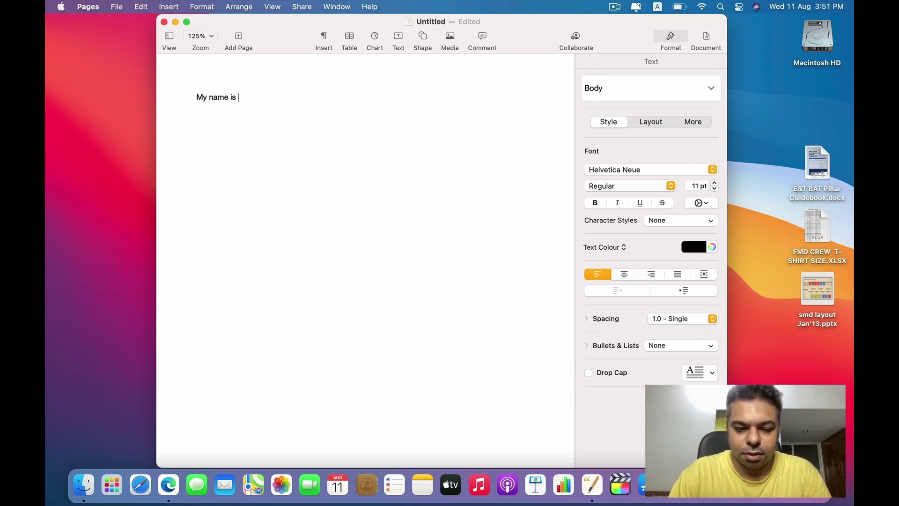
pyautogui.write('tan vir')
pyautogui.press('BackSpace')
pyautogui.press('BackSpace')
pyautogui.press('BackSpace')
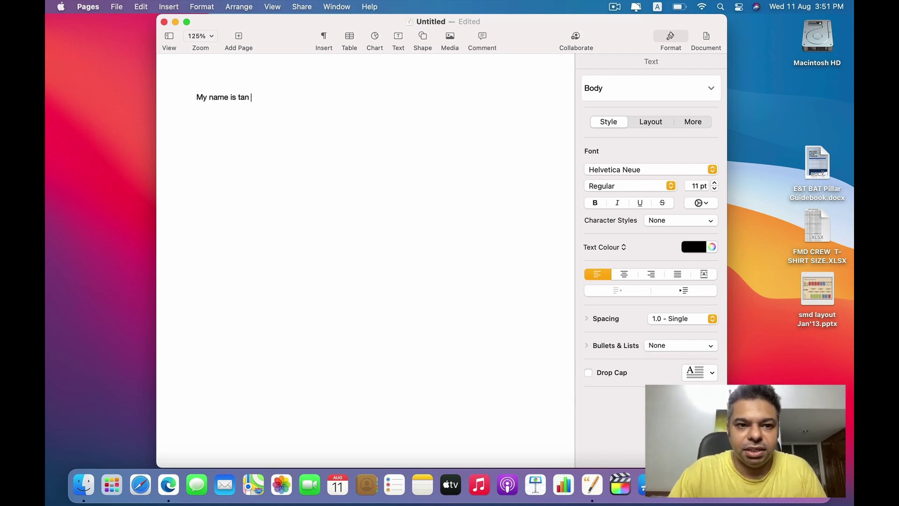
pyautogui.write('vir')
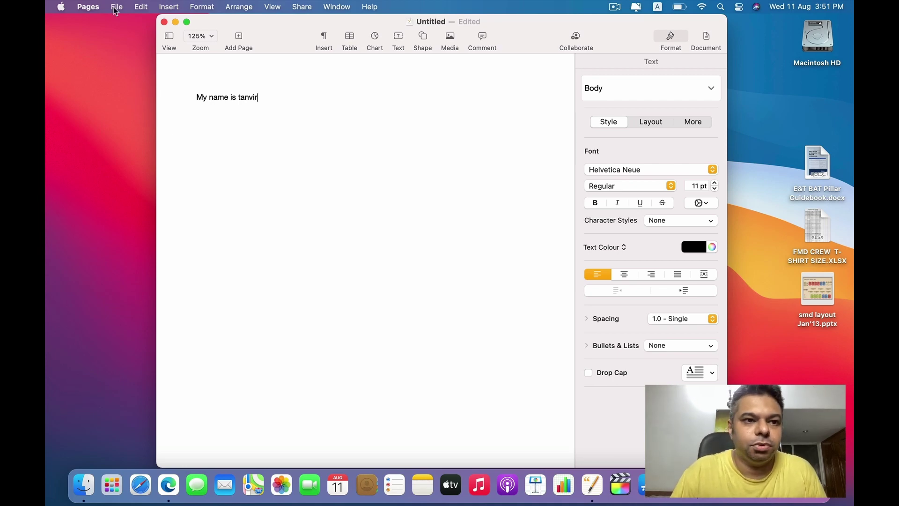
pyautogui.click(117, 8)
pyautogui.moveTo(128, 141)
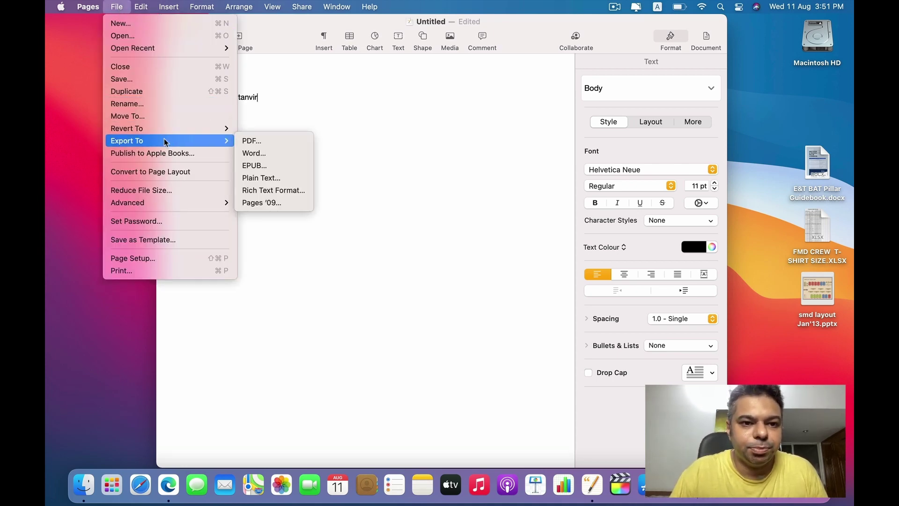
pyautogui.click(256, 153)
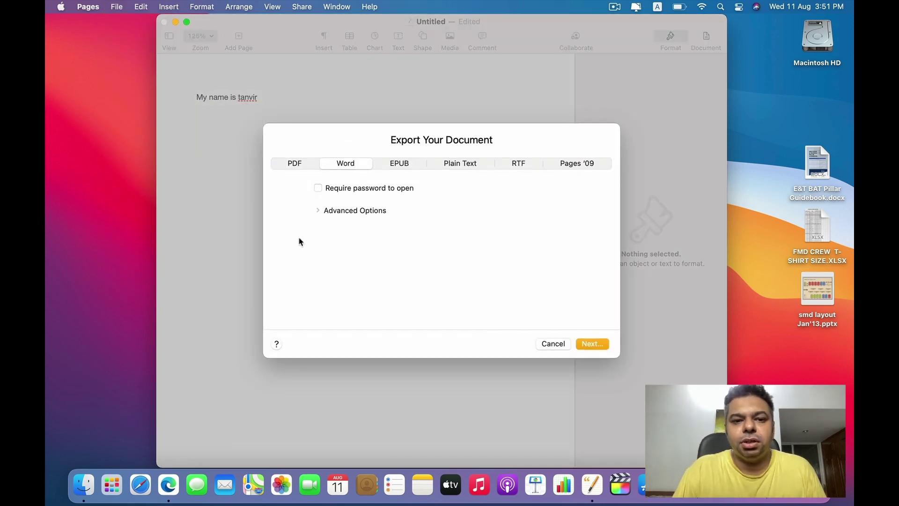
pyautogui.click(318, 211)
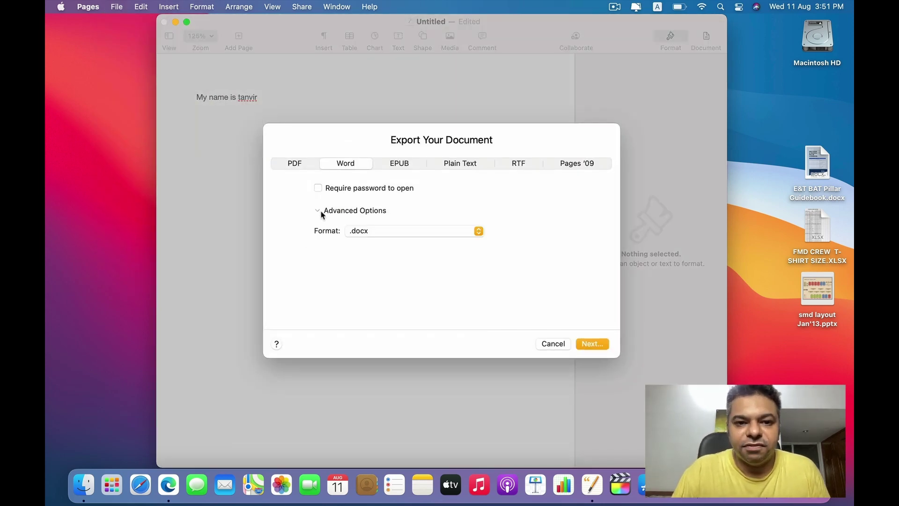
pyautogui.click(397, 232)
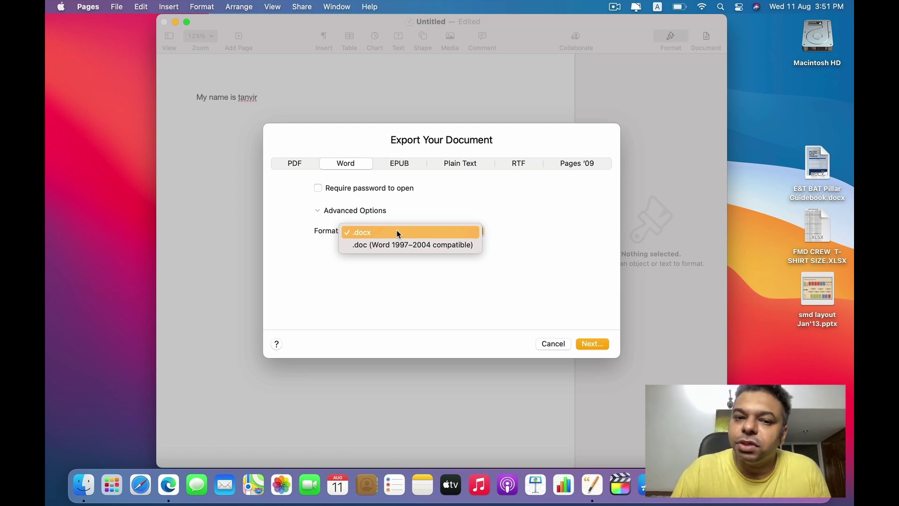
pyautogui.click(402, 270)
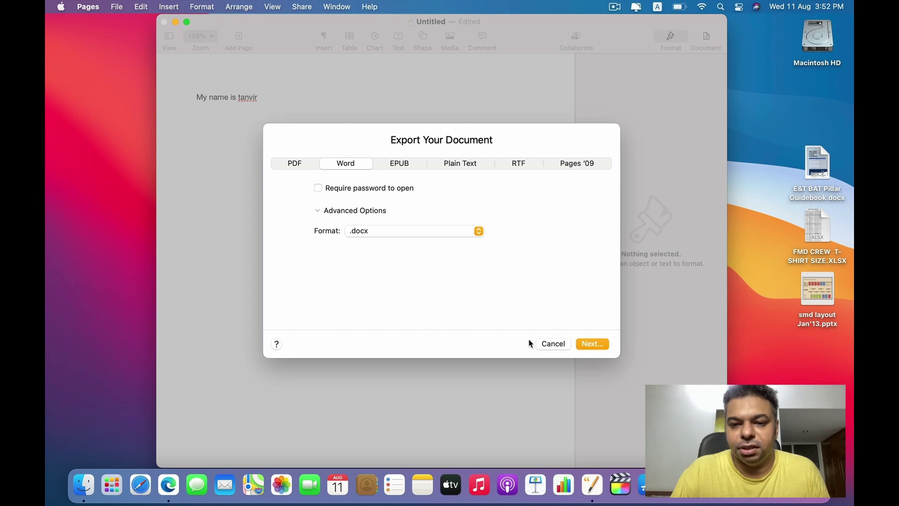
pyautogui.click(548, 346)
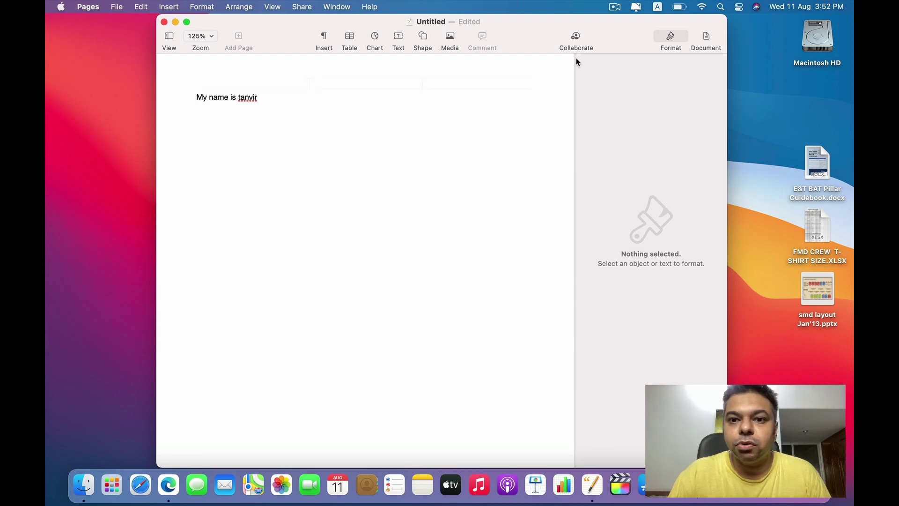
pyautogui.click(575, 41)
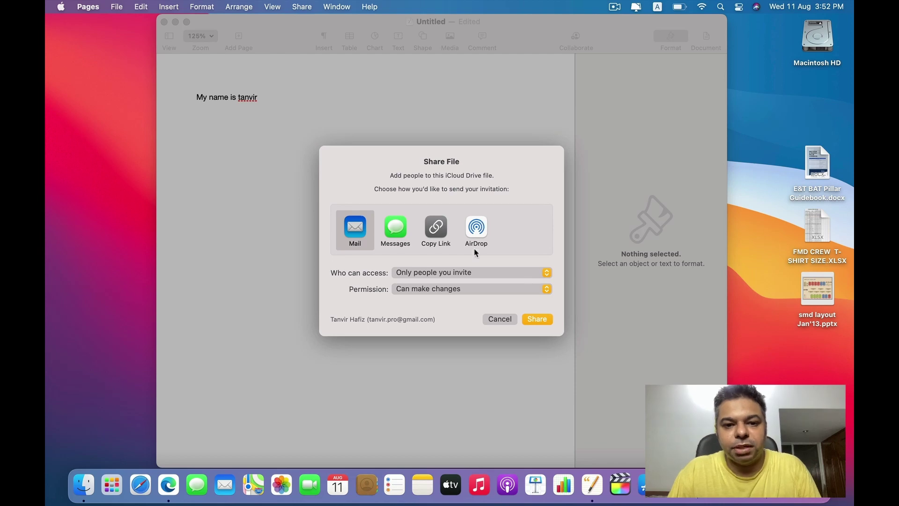
pyautogui.click(500, 319)
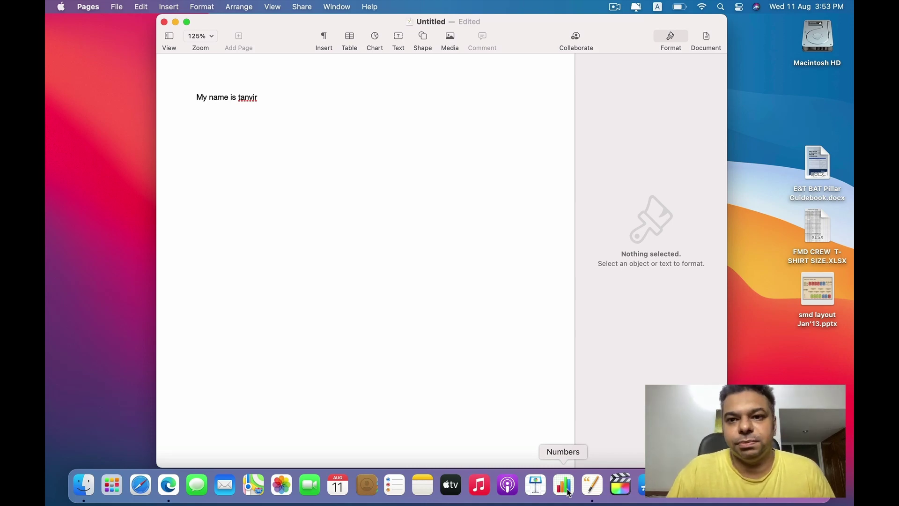
# Show spelling suggestions for the underlined name ending the 'My name is' line
pyautogui.click(524, 366)
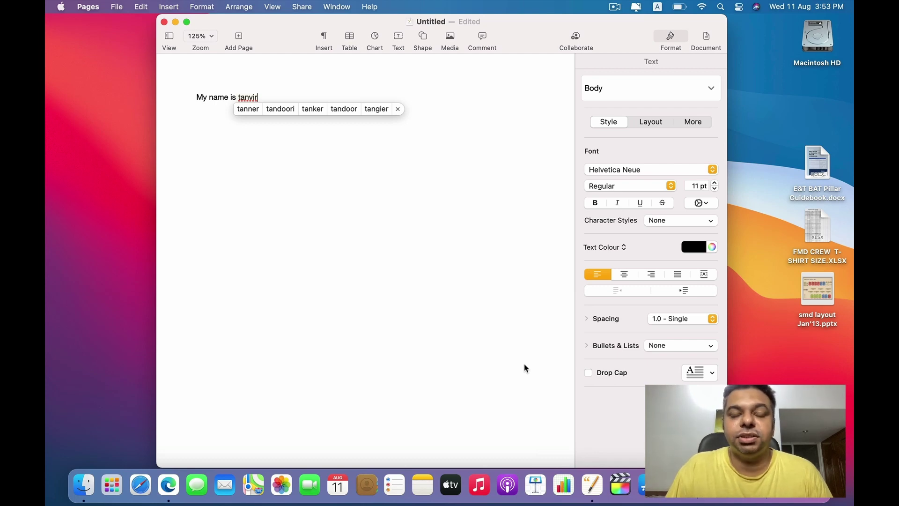